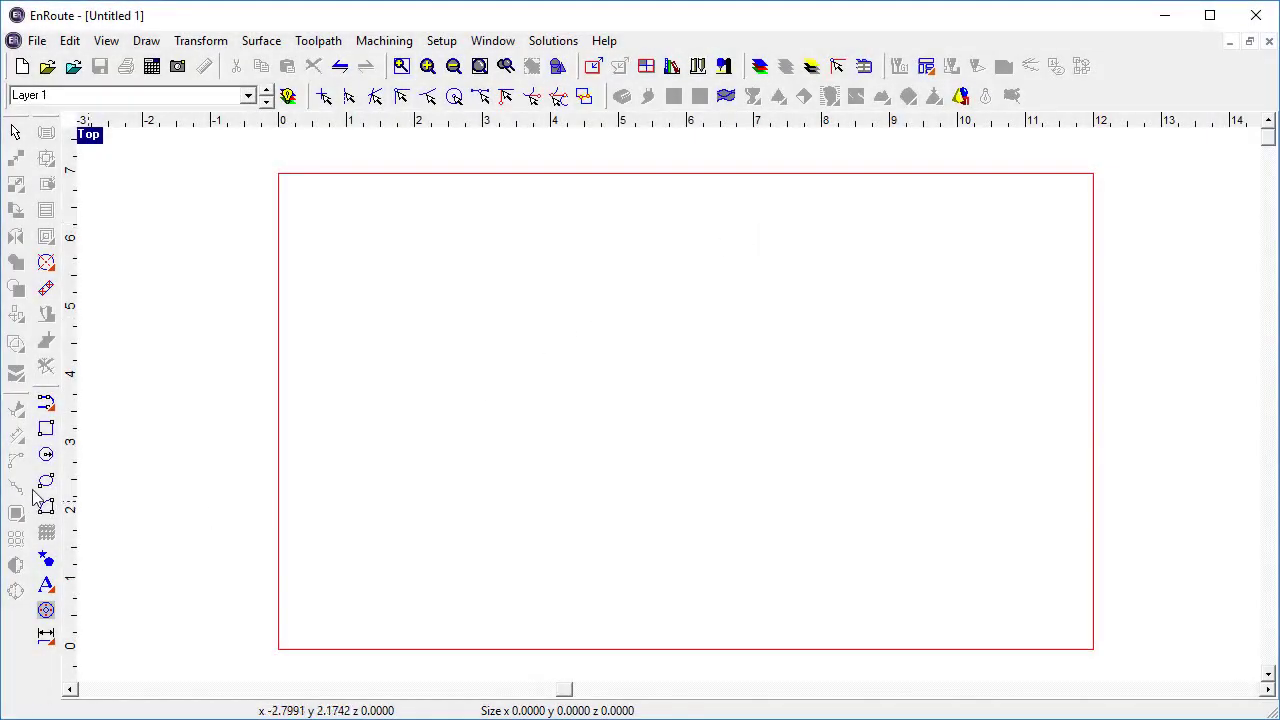
Draw an ellipse about 11.62 by 6.81 and fit it just inside the material rectangle
{"action": "left_click", "coordinate": [46, 481]}
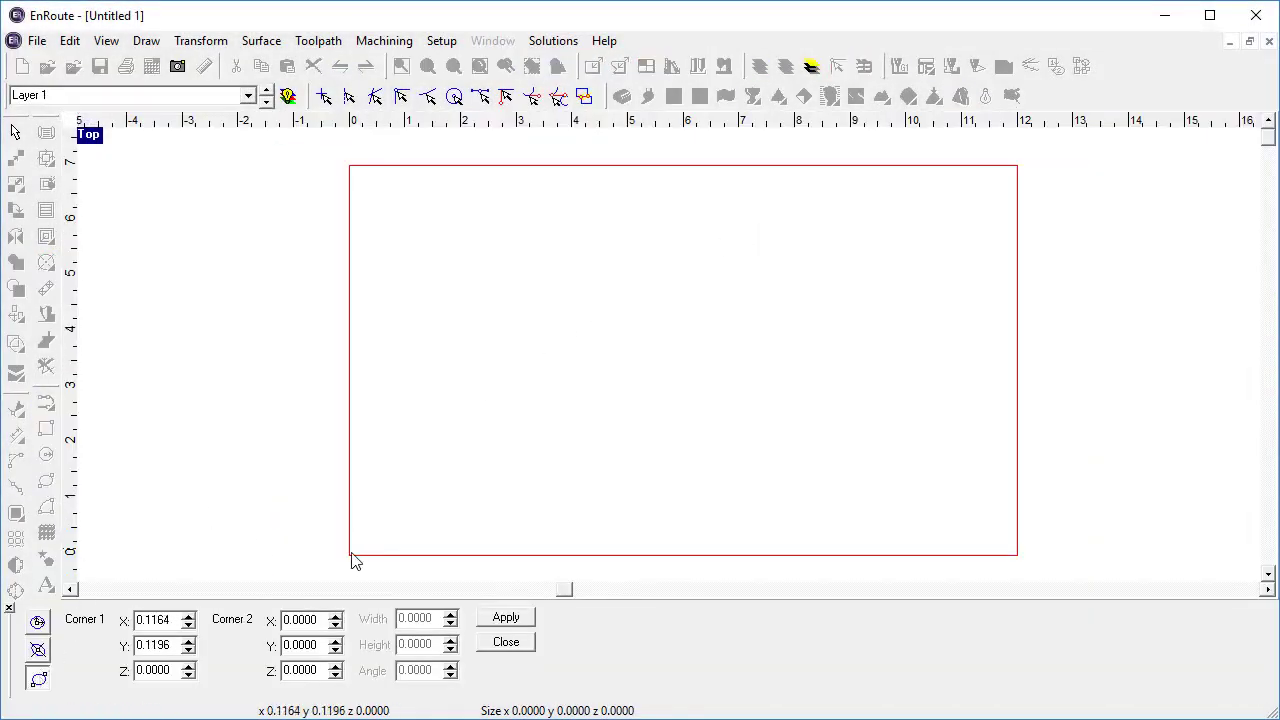
{"action": "mouse_move", "coordinate": [354, 550]}
{"action": "left_mouse_down"}
{"action": "mouse_move", "coordinate": [694, 403]}
{"action": "mouse_move", "coordinate": [1000, 183]}
{"action": "left_mouse_up"}
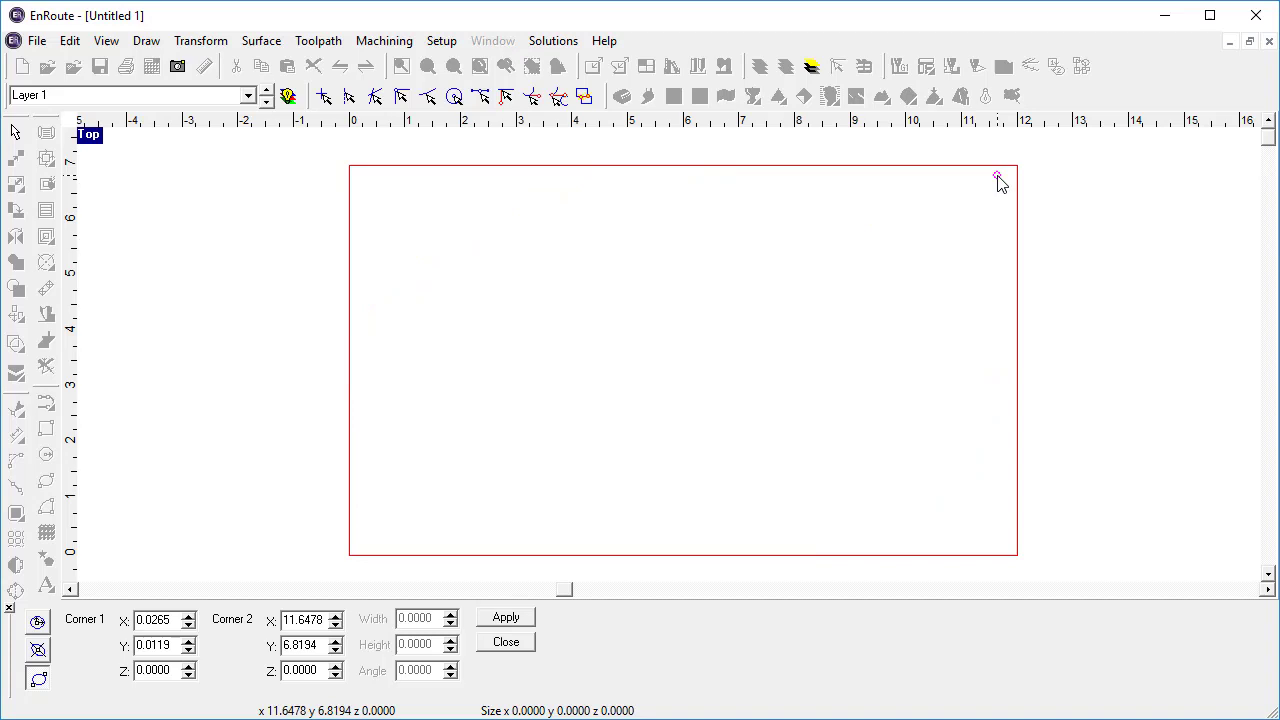
{"action": "left_click", "coordinate": [503, 645]}
{"action": "left_click", "coordinate": [516, 214]}
{"action": "left_click_drag", "start_coordinate": [533, 211], "coordinate": [517, 215]}
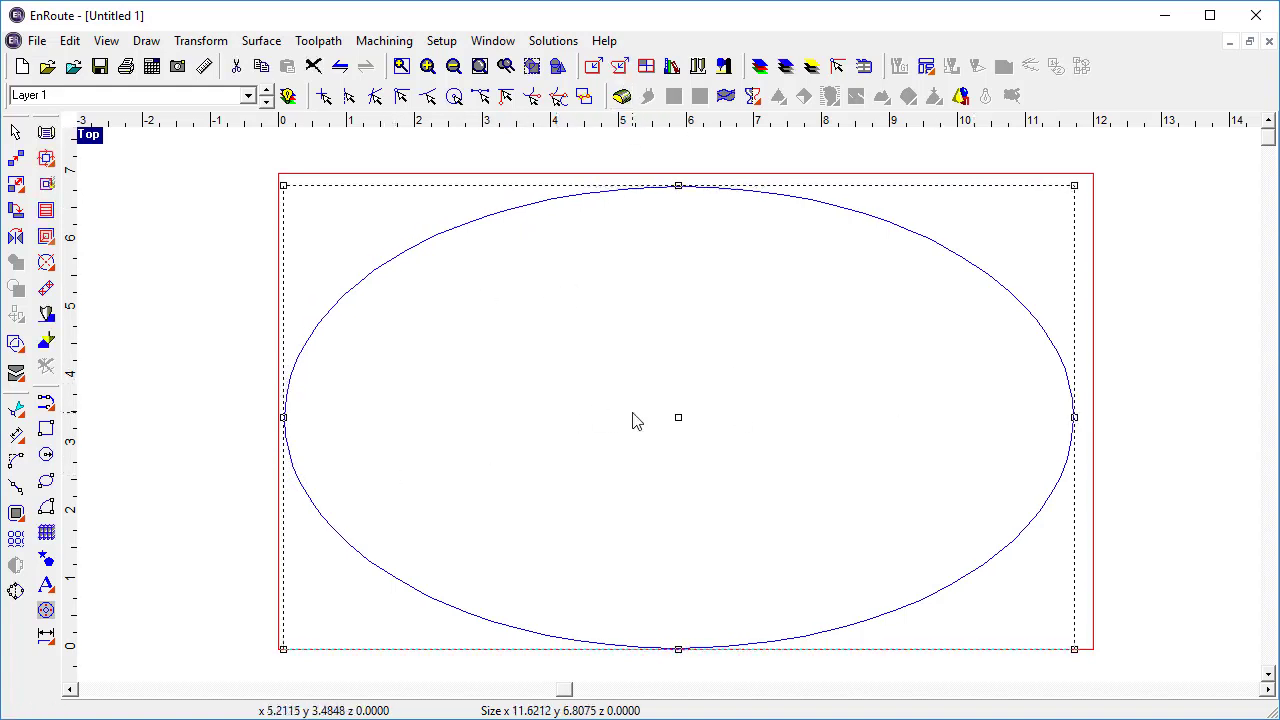
{"action": "left_click", "coordinate": [317, 529]}
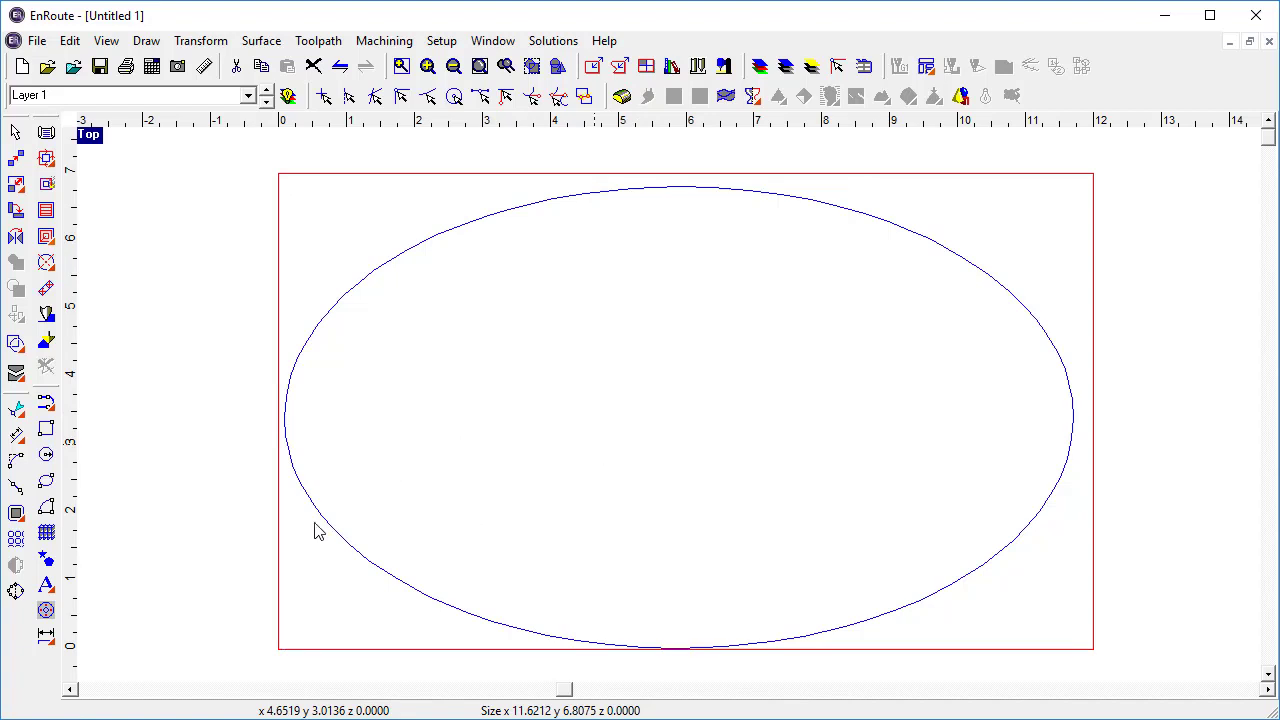
Add 3D text 'EnRoute' in the Jenthill script font inside the ellipse
{"action": "left_click", "coordinate": [46, 588]}
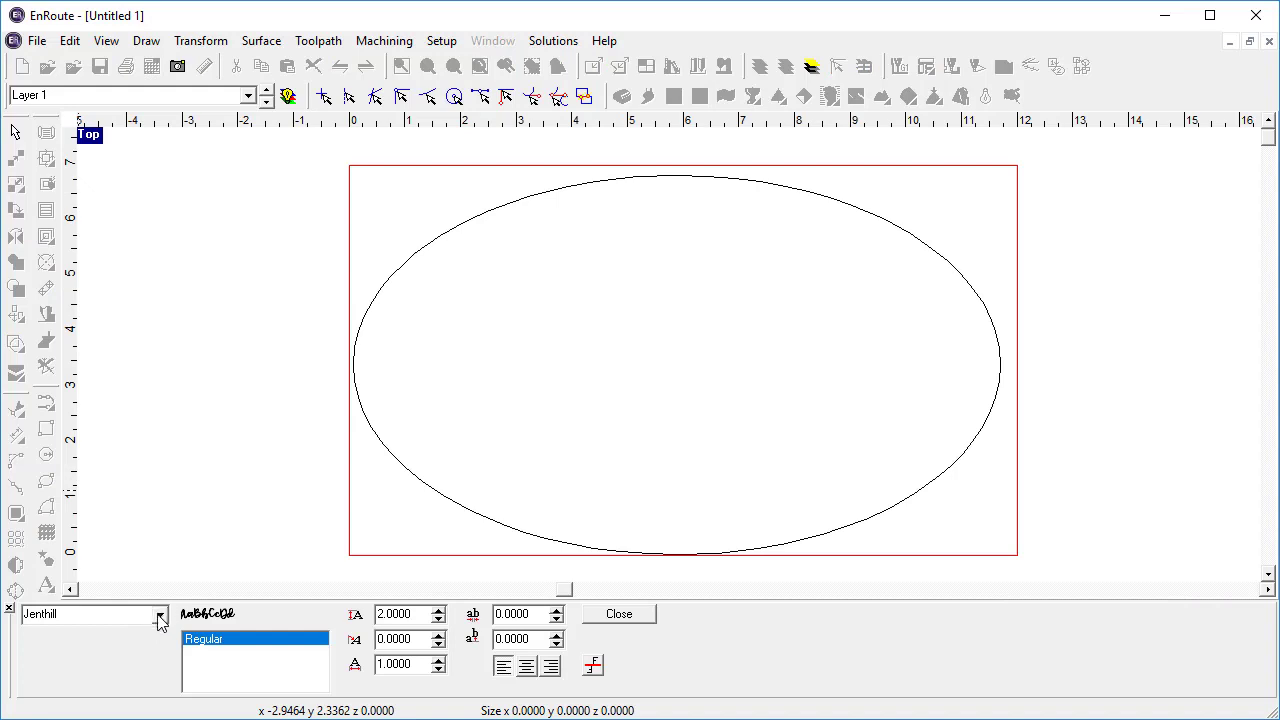
{"action": "left_click", "coordinate": [400, 433]}
{"action": "type", "text": "EnRoute"}
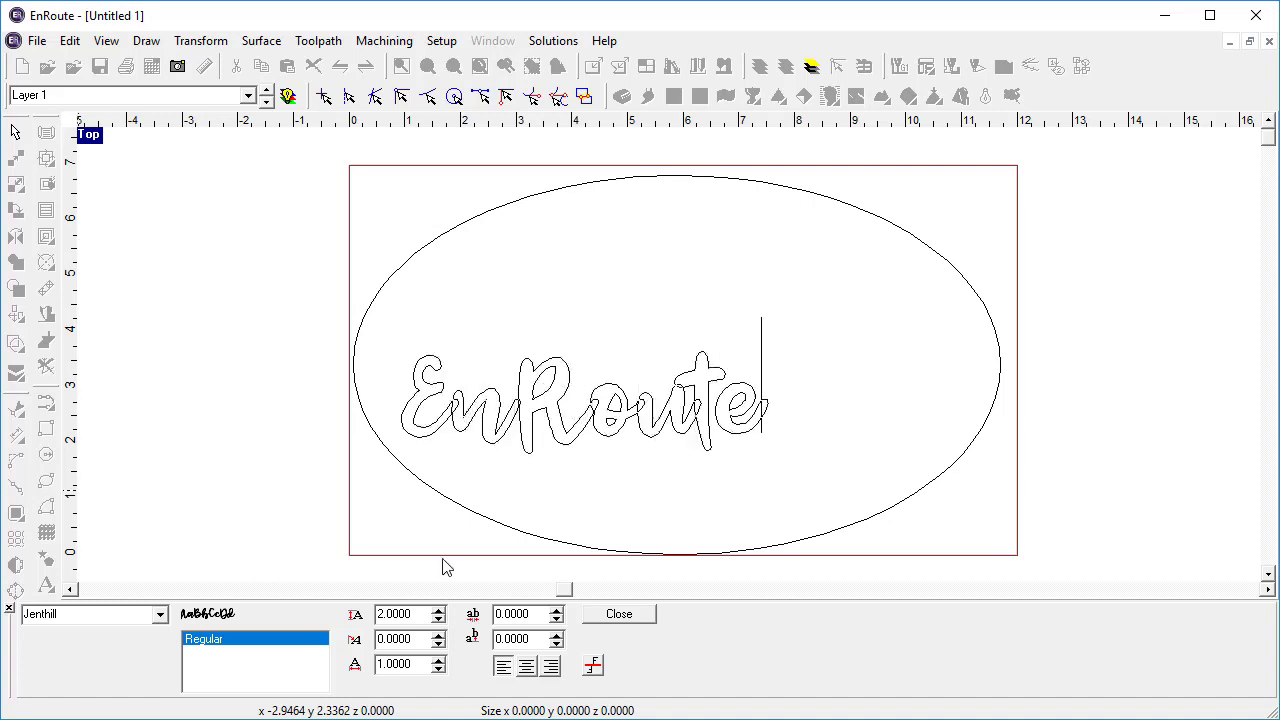
{"action": "left_click", "coordinate": [596, 616]}
Scale the EnRoute text to about 10.42 by 2.90 and centre it in the ellipse
{"action": "left_click_drag", "start_coordinate": [543, 520], "coordinate": [549, 537]}
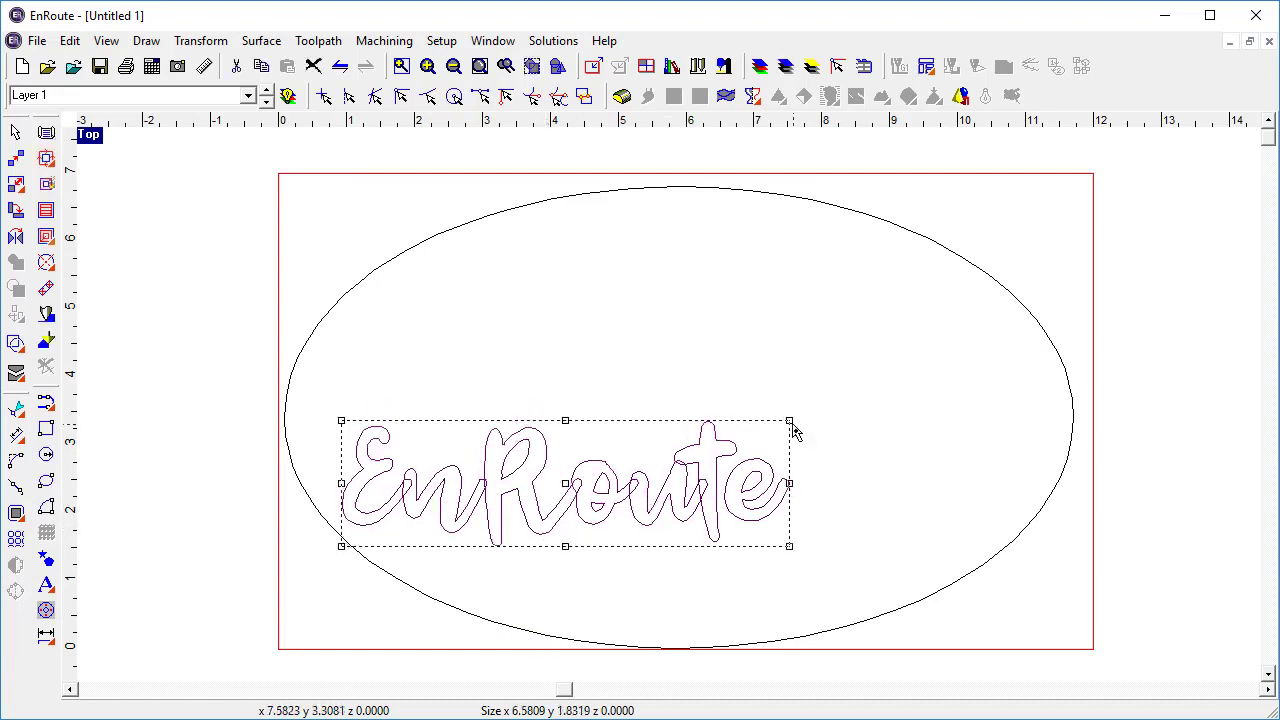
{"action": "left_click_drag", "start_coordinate": [791, 423], "coordinate": [940, 363]}
{"action": "left_click_drag", "start_coordinate": [683, 450], "coordinate": [676, 434]}
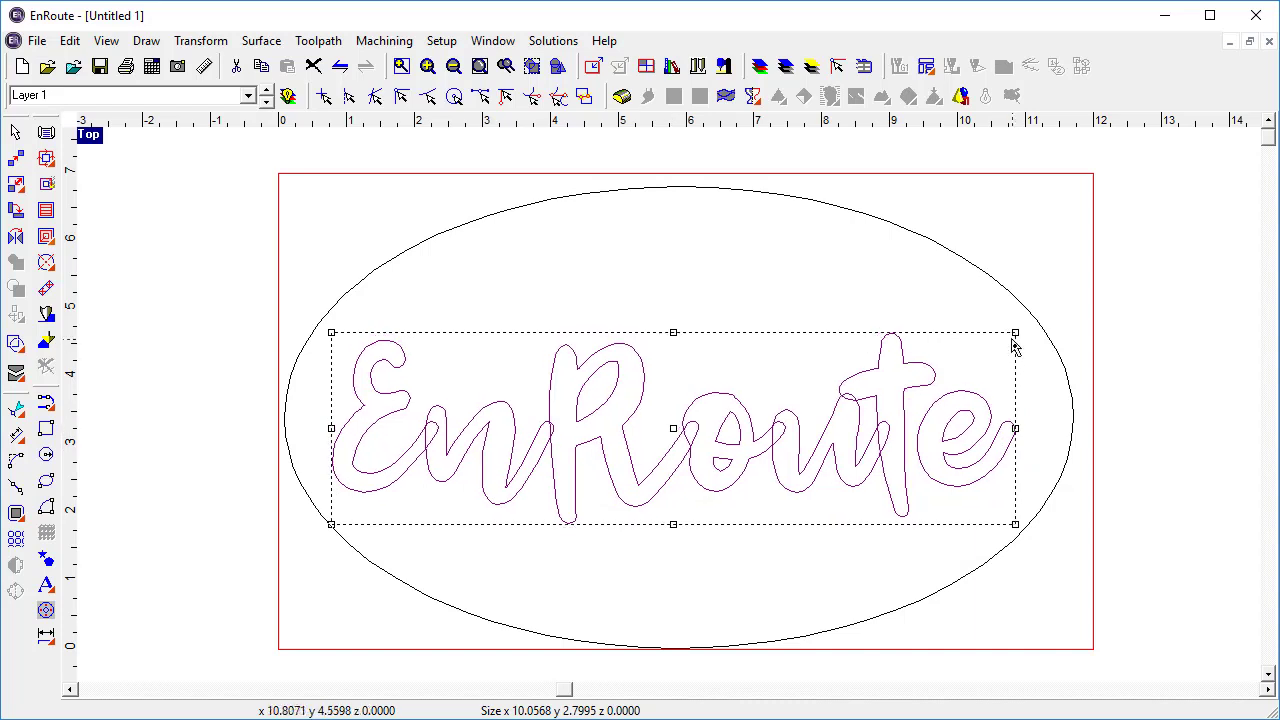
{"action": "mouse_move", "coordinate": [1017, 334]}
{"action": "left_mouse_down"}
{"action": "mouse_move", "coordinate": [1054, 323]}
{"action": "mouse_move", "coordinate": [1006, 337]}
{"action": "mouse_move", "coordinate": [1019, 331]}
{"action": "left_mouse_up"}
{"action": "left_click_drag", "start_coordinate": [675, 332], "coordinate": [693, 248]}
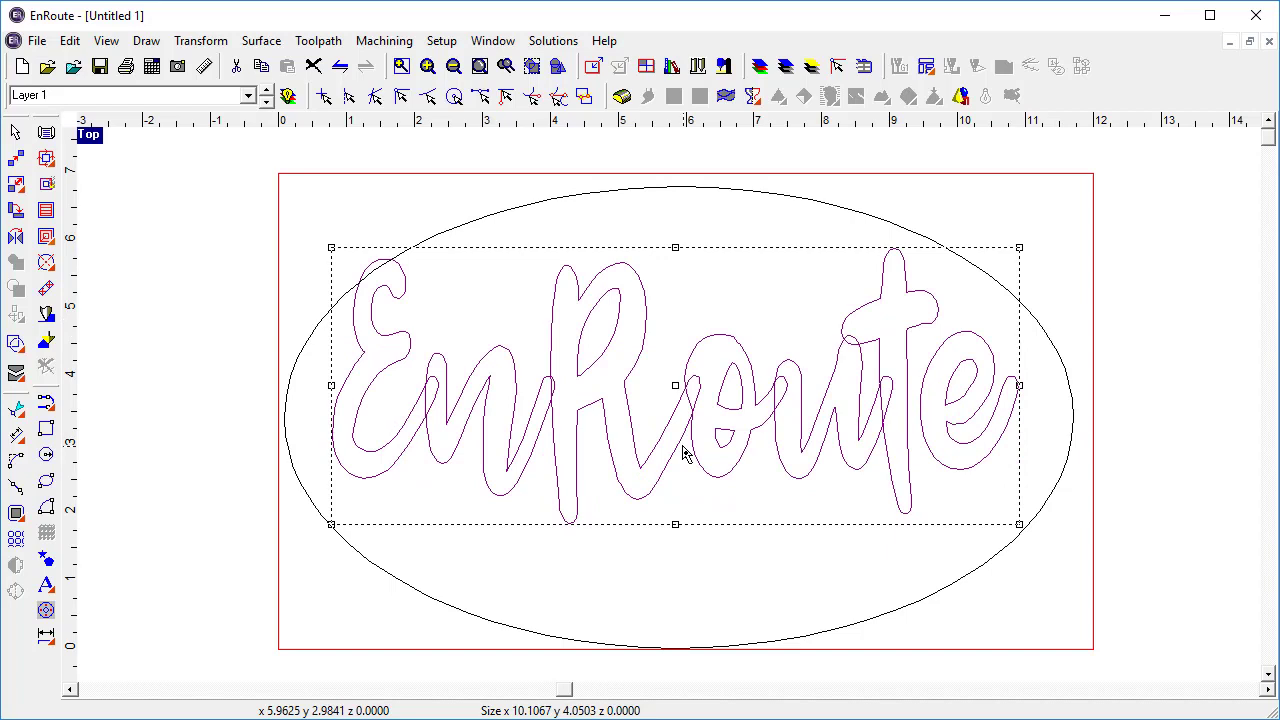
{"action": "key", "text": "ctrl+z"}
{"action": "left_click_drag", "start_coordinate": [1019, 334], "coordinate": [1040, 326]}
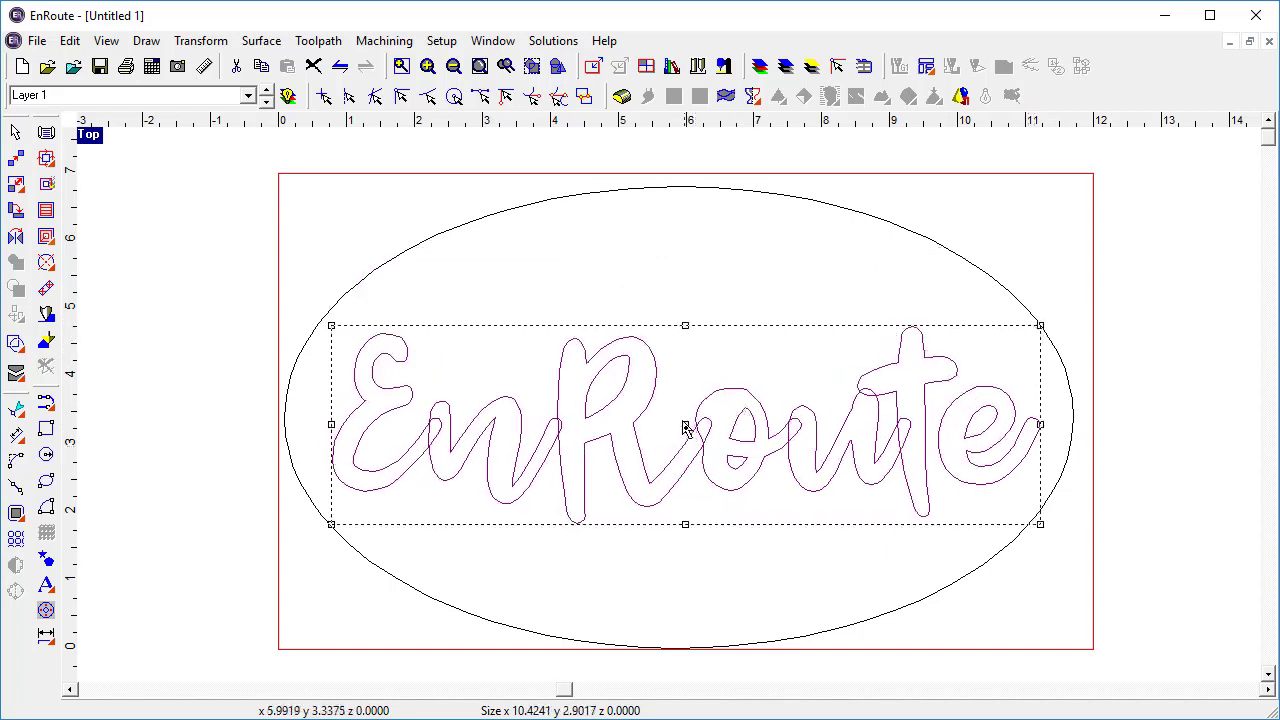
{"action": "left_click_drag", "start_coordinate": [686, 429], "coordinate": [677, 420]}
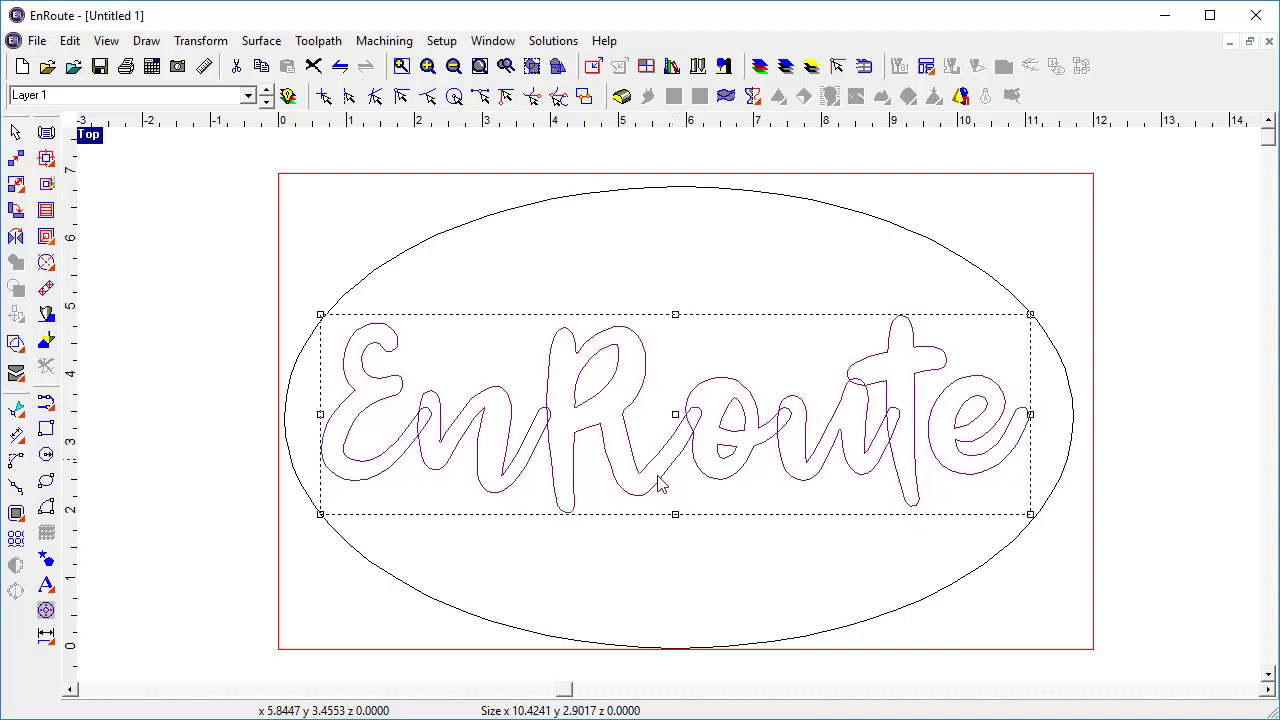
With Edit Text, drag the R's marker left so 'Route' overlaps 'En' more
{"action": "left_click", "coordinate": [46, 586]}
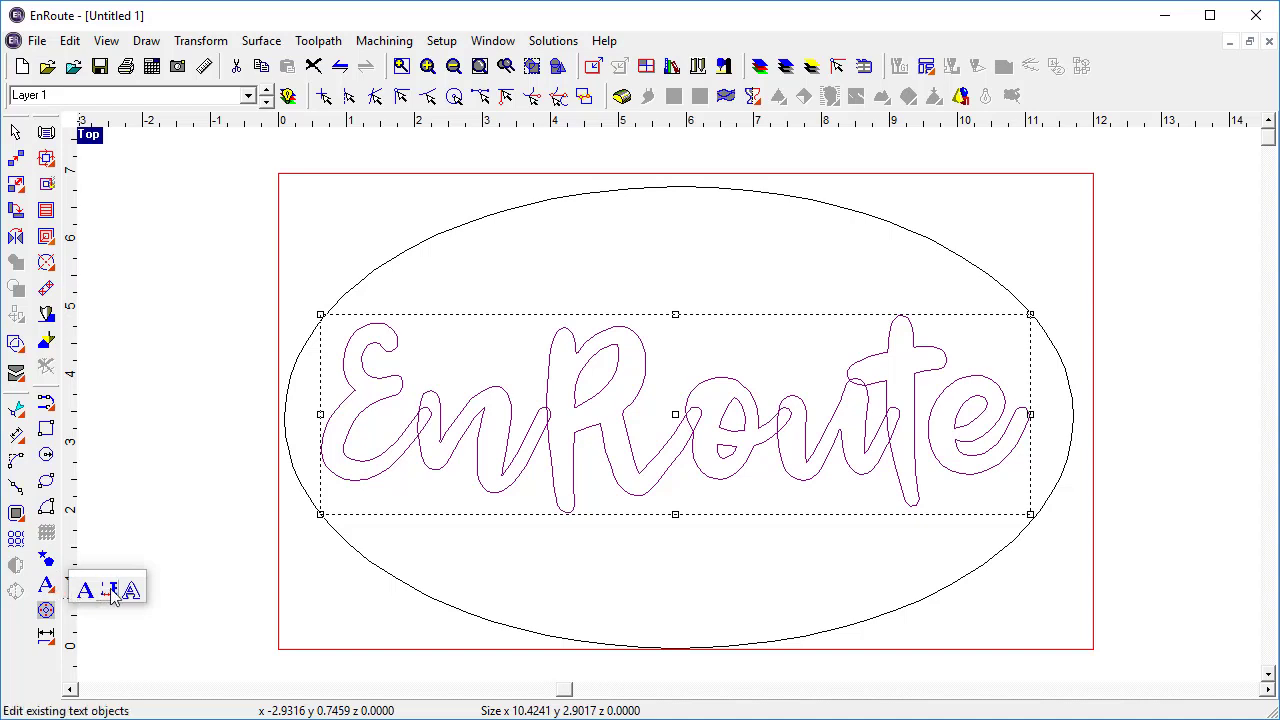
{"action": "left_click", "coordinate": [86, 590]}
{"action": "left_click", "coordinate": [567, 500]}
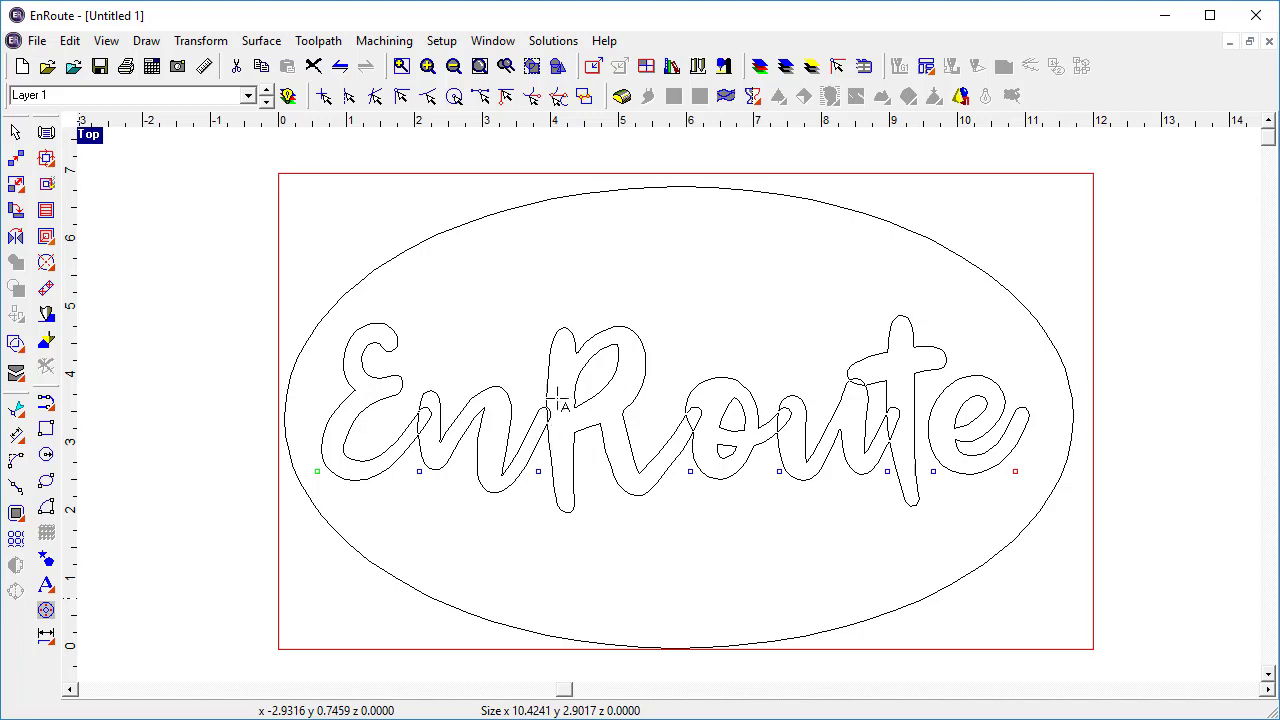
{"action": "left_click_drag", "start_coordinate": [538, 471], "coordinate": [531, 472]}
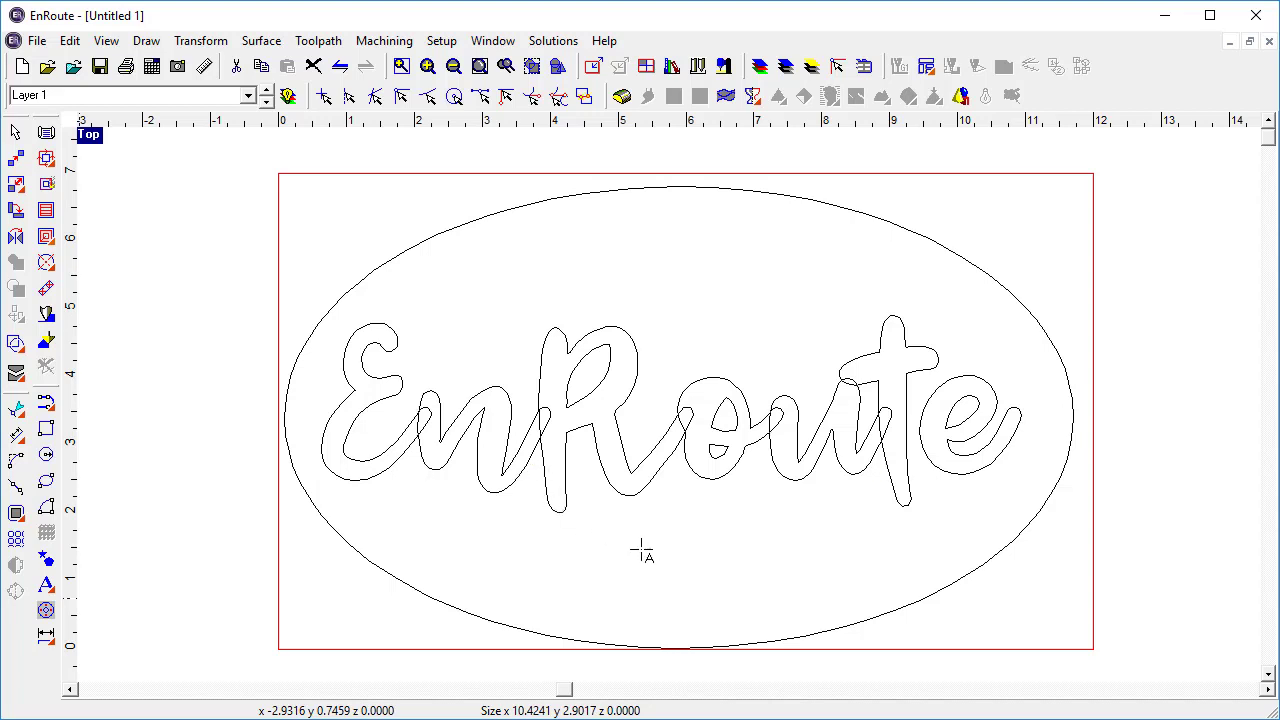
Select the EnRoute text and nudge it slightly right
{"action": "left_click", "coordinate": [494, 495]}
{"action": "scroll", "coordinate": [505, 495], "scroll_direction": "down", "scroll_amount": 1}
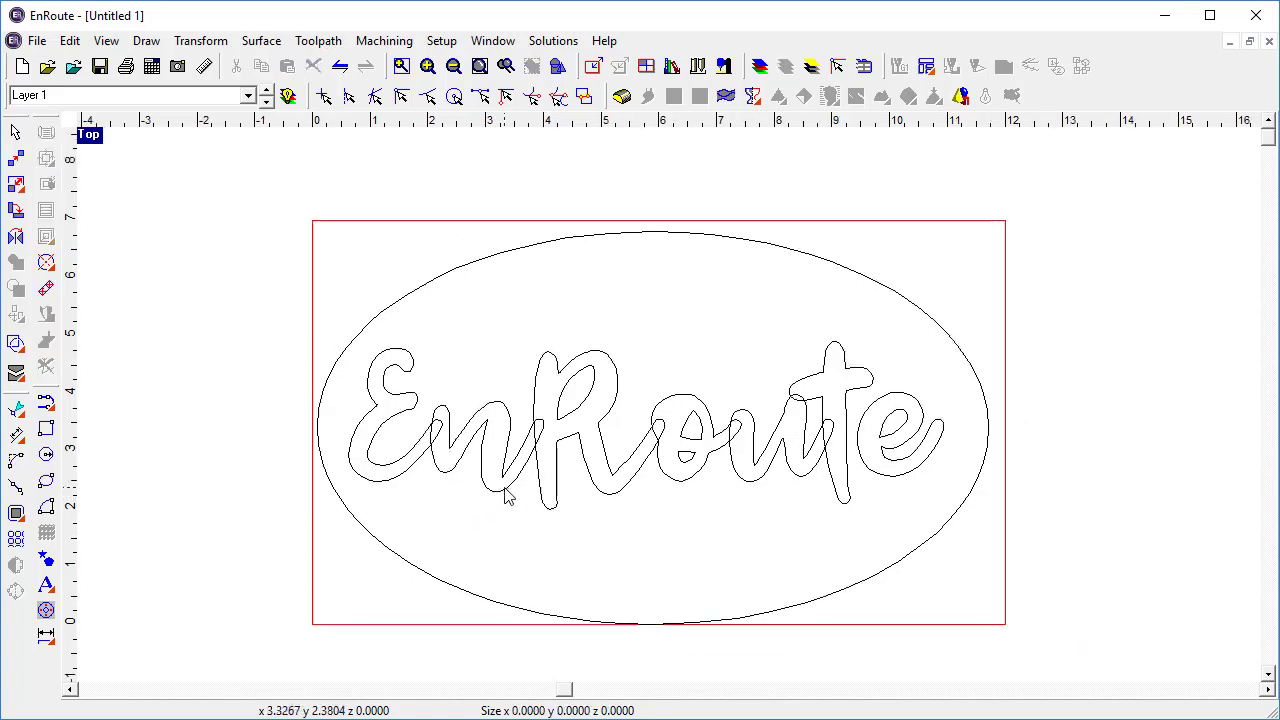
{"action": "scroll", "coordinate": [505, 497], "scroll_direction": "down", "scroll_amount": 1}
{"action": "left_click", "coordinate": [627, 443]}
{"action": "scroll", "coordinate": [628, 445], "scroll_direction": "down", "scroll_amount": 2}
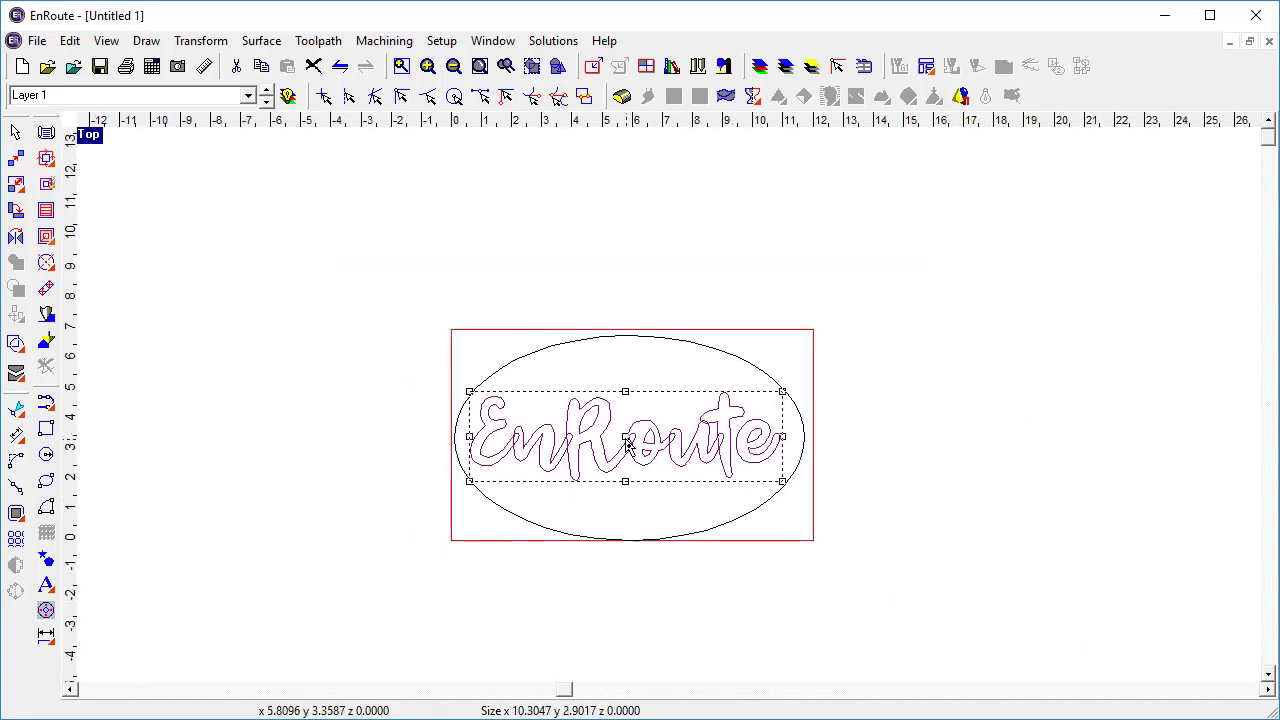
{"action": "left_click_drag", "start_coordinate": [628, 445], "coordinate": [591, 614], "text": "ctrl"}
{"action": "scroll", "coordinate": [614, 510], "scroll_direction": "up", "scroll_amount": 1}
{"action": "scroll", "coordinate": [614, 515], "scroll_direction": "up", "scroll_amount": 4}
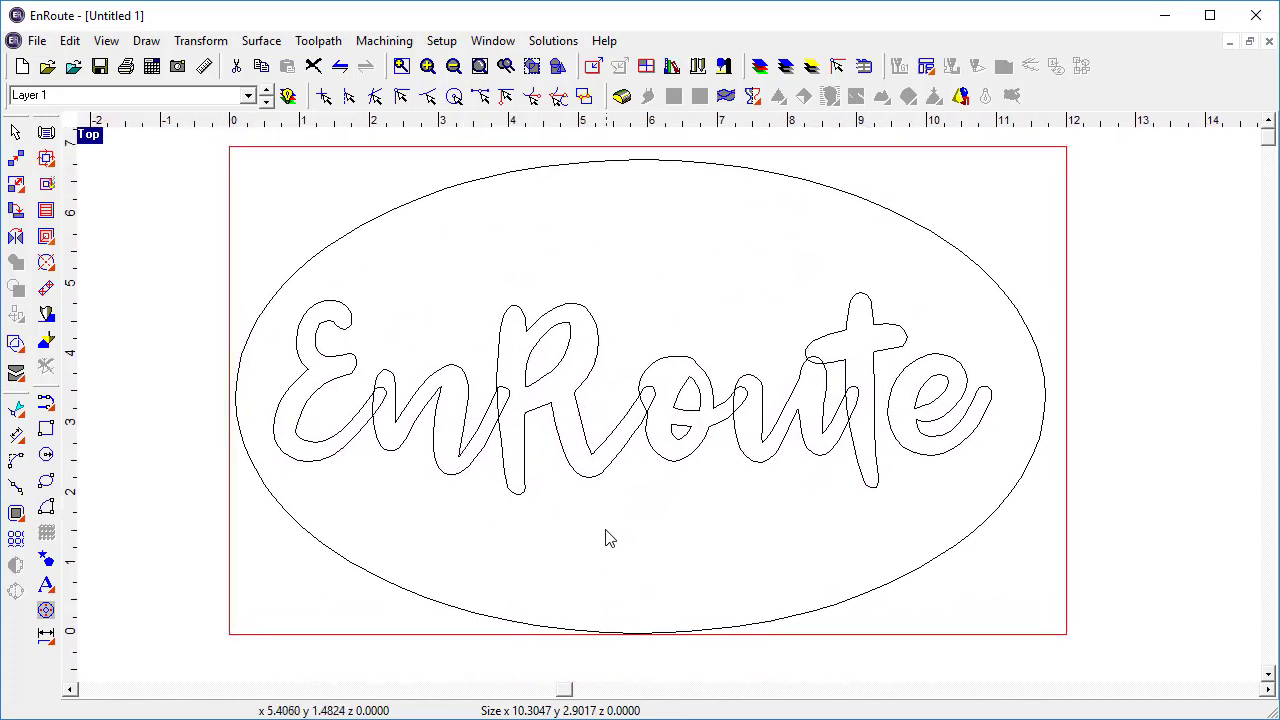
{"action": "left_click", "coordinate": [528, 503]}
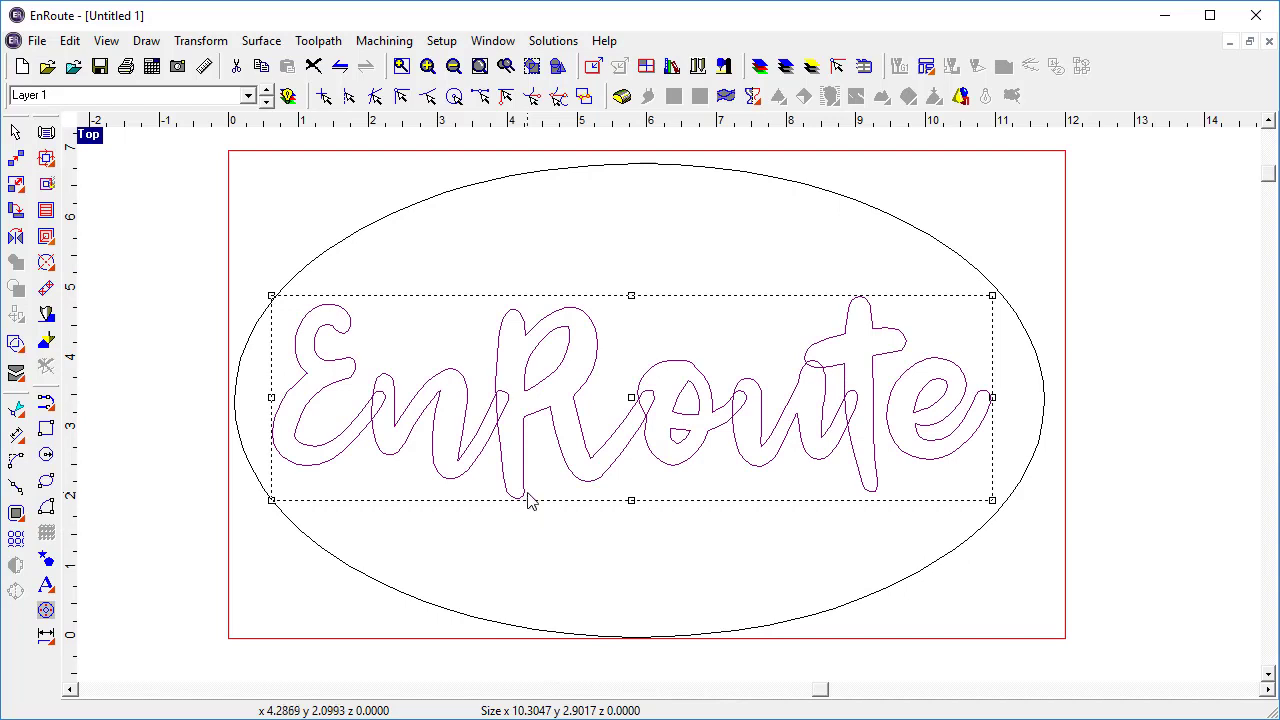
{"action": "key", "text": "Right"}
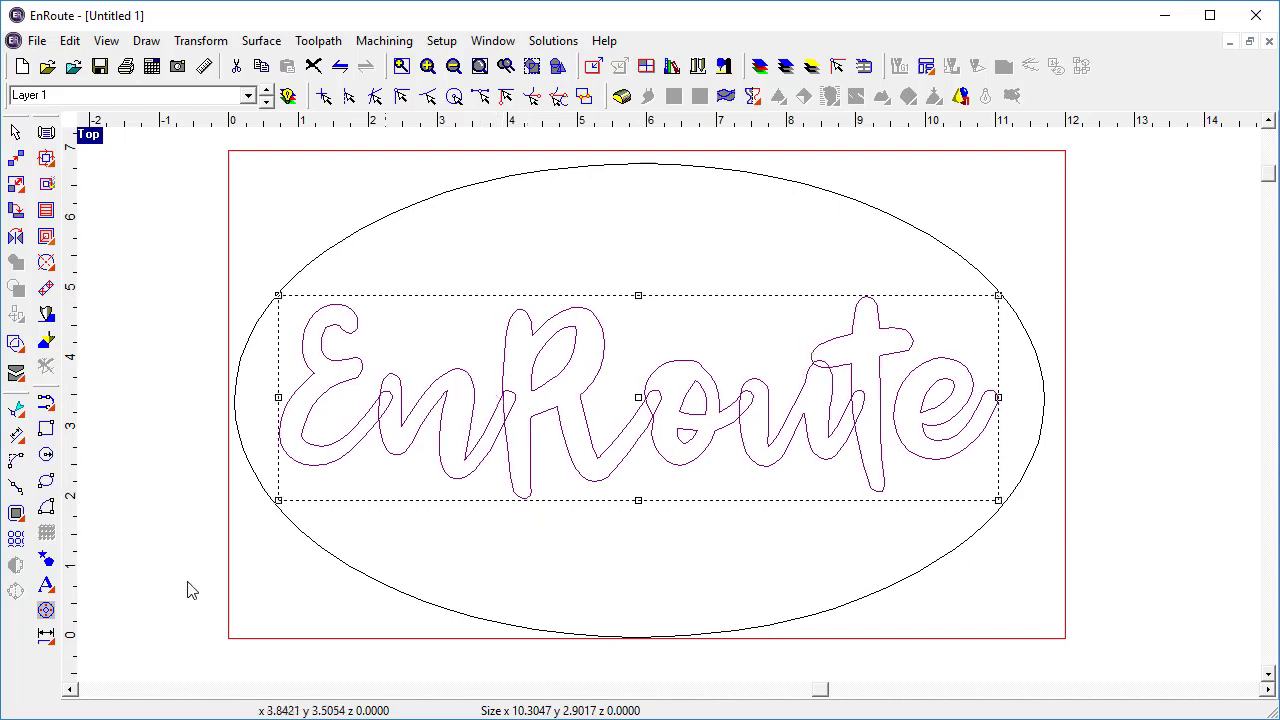
Convert the lettering to curves and weld the letters into one outline
{"action": "left_click", "coordinate": [46, 585]}
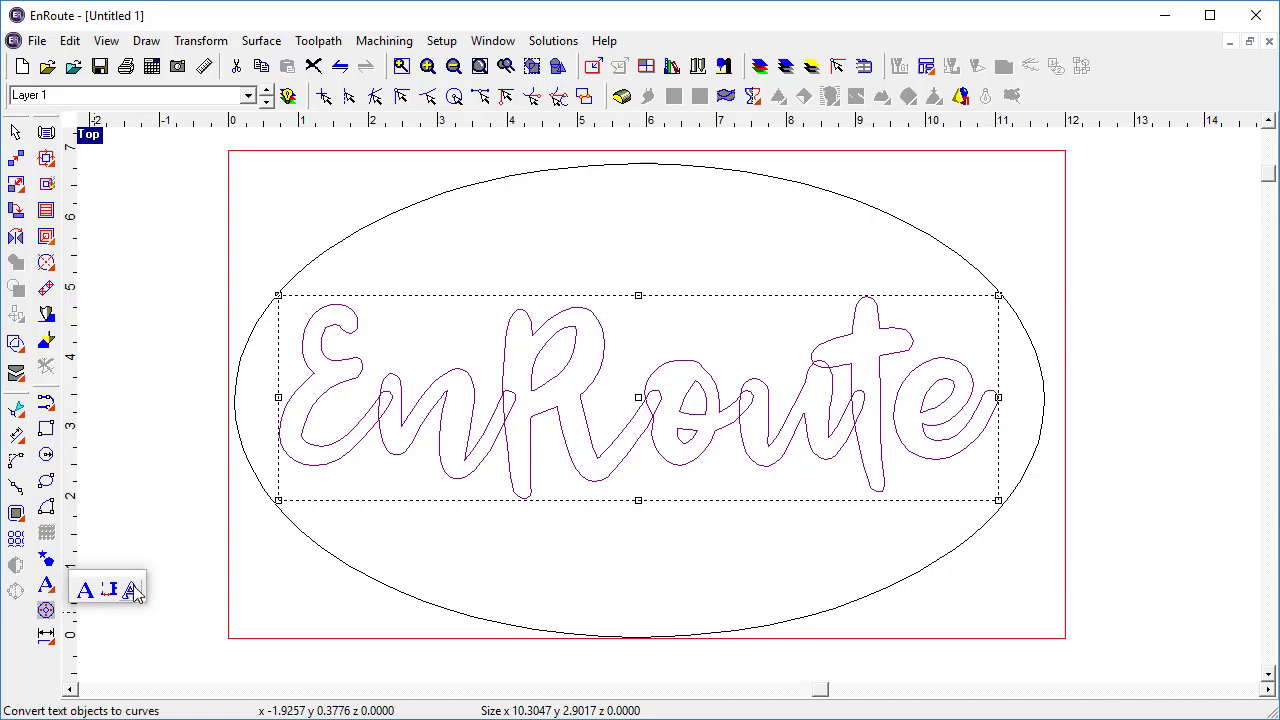
{"action": "left_click", "coordinate": [131, 590]}
{"action": "left_click", "coordinate": [16, 343]}
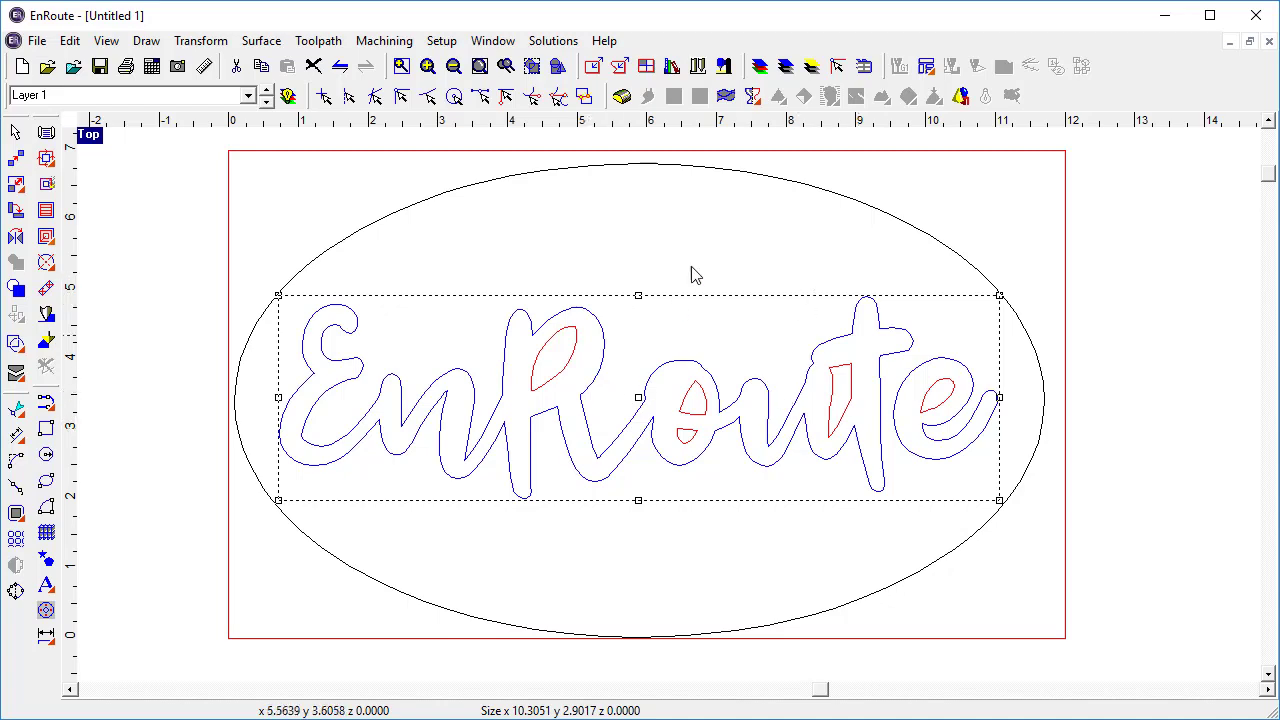
Turn the ellipse into a 56° domed relief about 1.81 high and view it shaded
{"action": "left_click", "coordinate": [772, 179]}
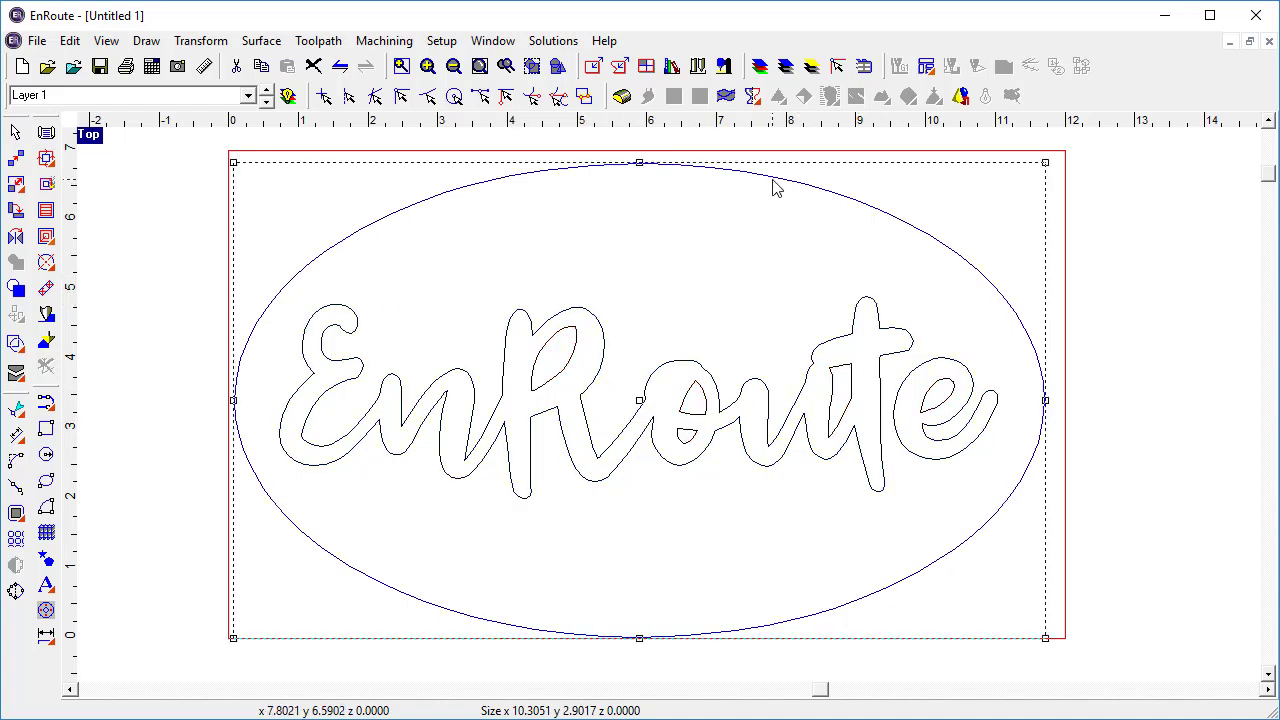
{"action": "left_click", "coordinate": [621, 95]}
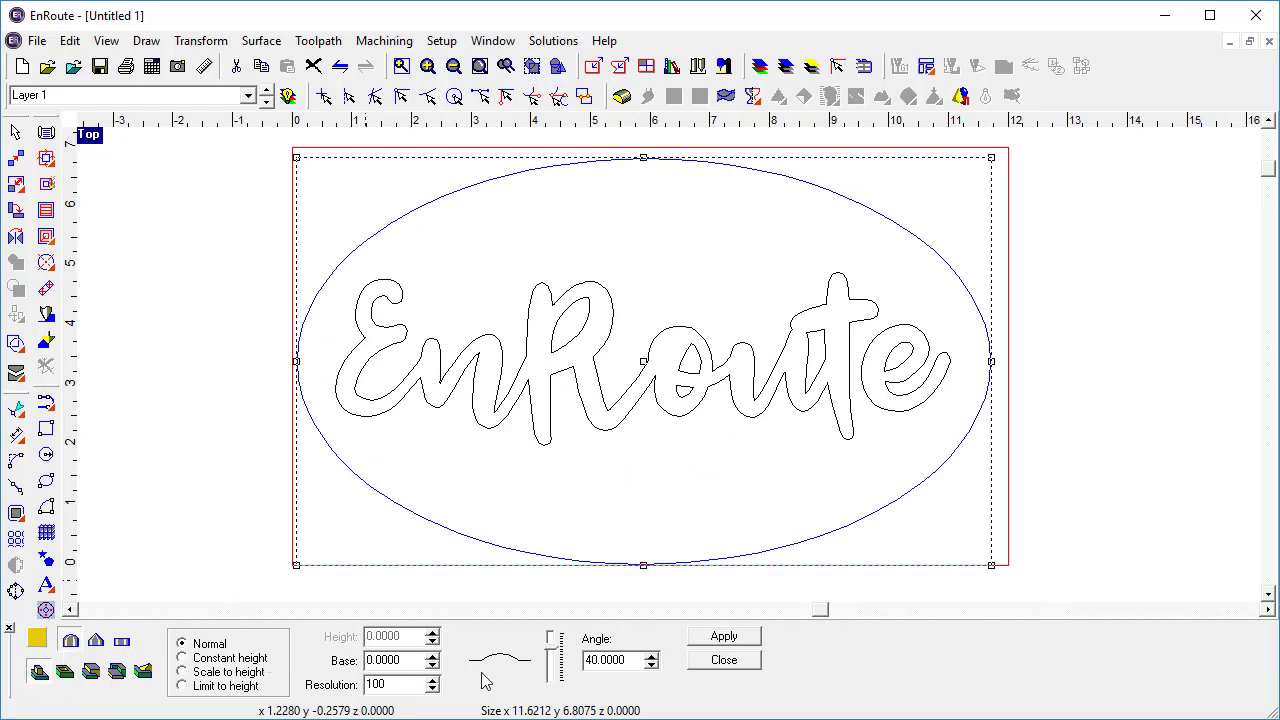
{"action": "left_click", "coordinate": [551, 650]}
{"action": "left_click_drag", "start_coordinate": [551, 651], "coordinate": [552, 649]}
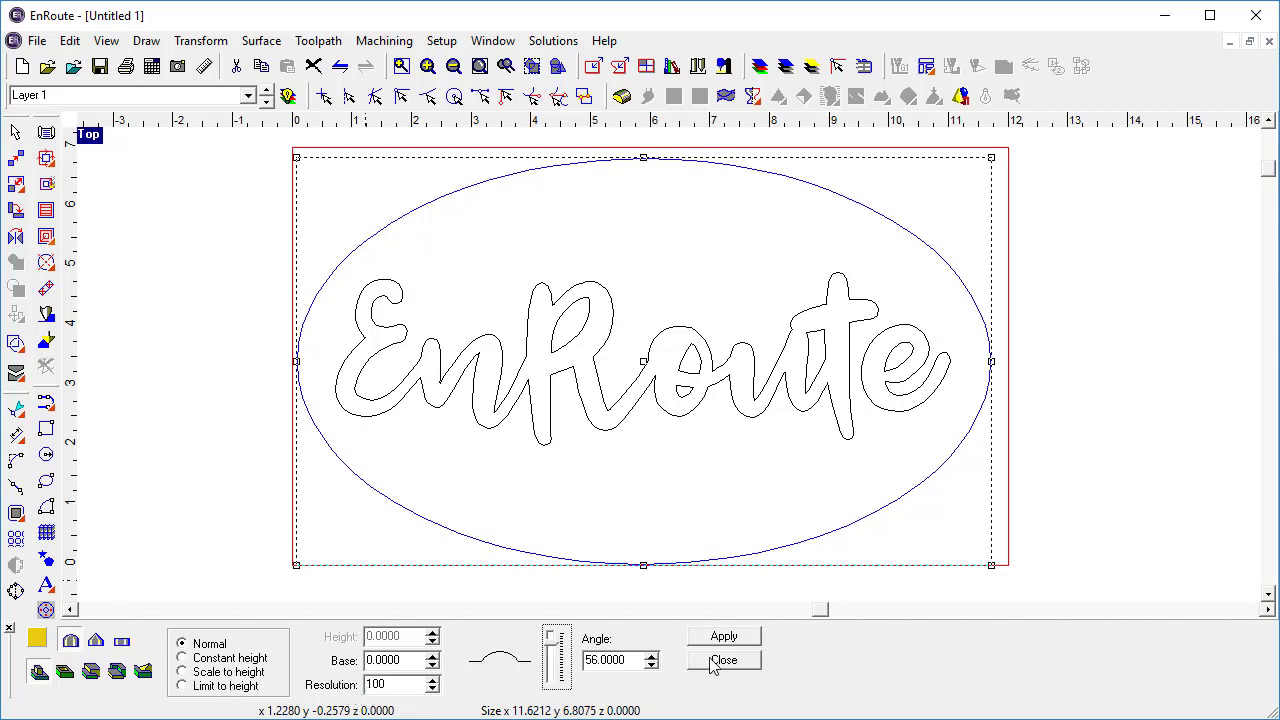
{"action": "left_click", "coordinate": [728, 634]}
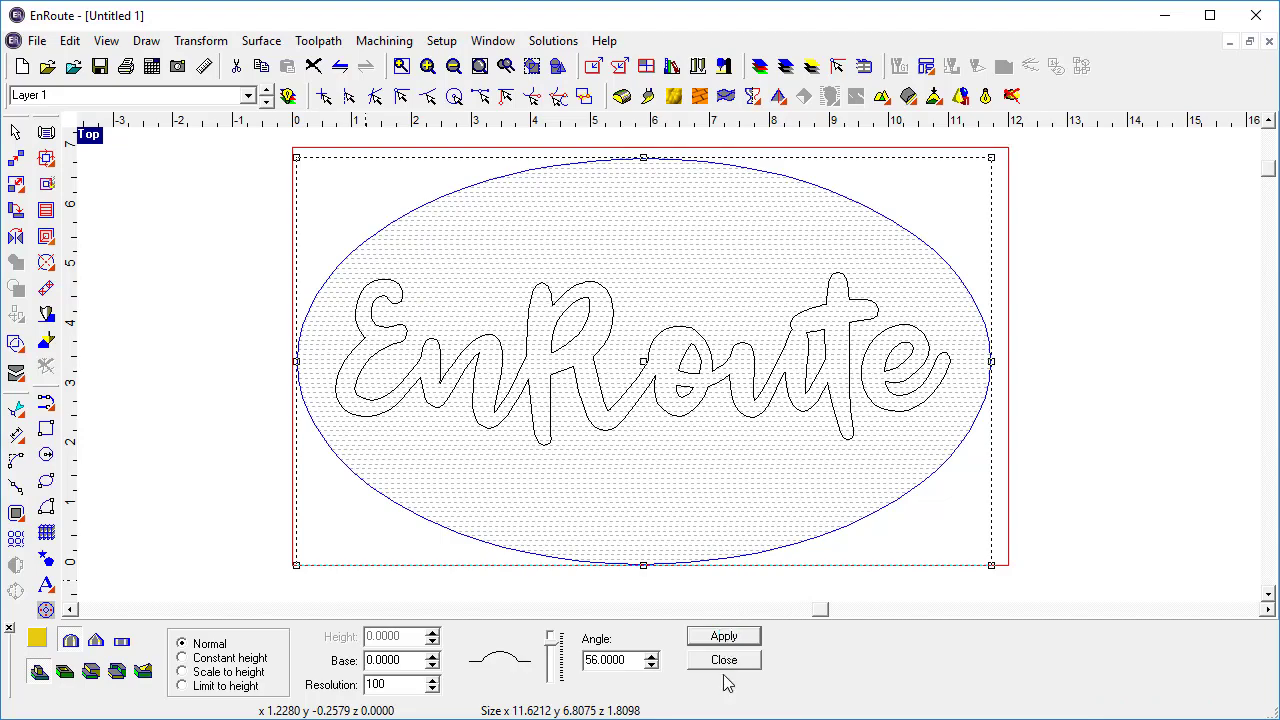
{"action": "left_click", "coordinate": [726, 660]}
{"action": "left_click", "coordinate": [985, 96]}
Return to wireframe view and choose the MultiCell texture for the oval relief
{"action": "left_click", "coordinate": [985, 96]}
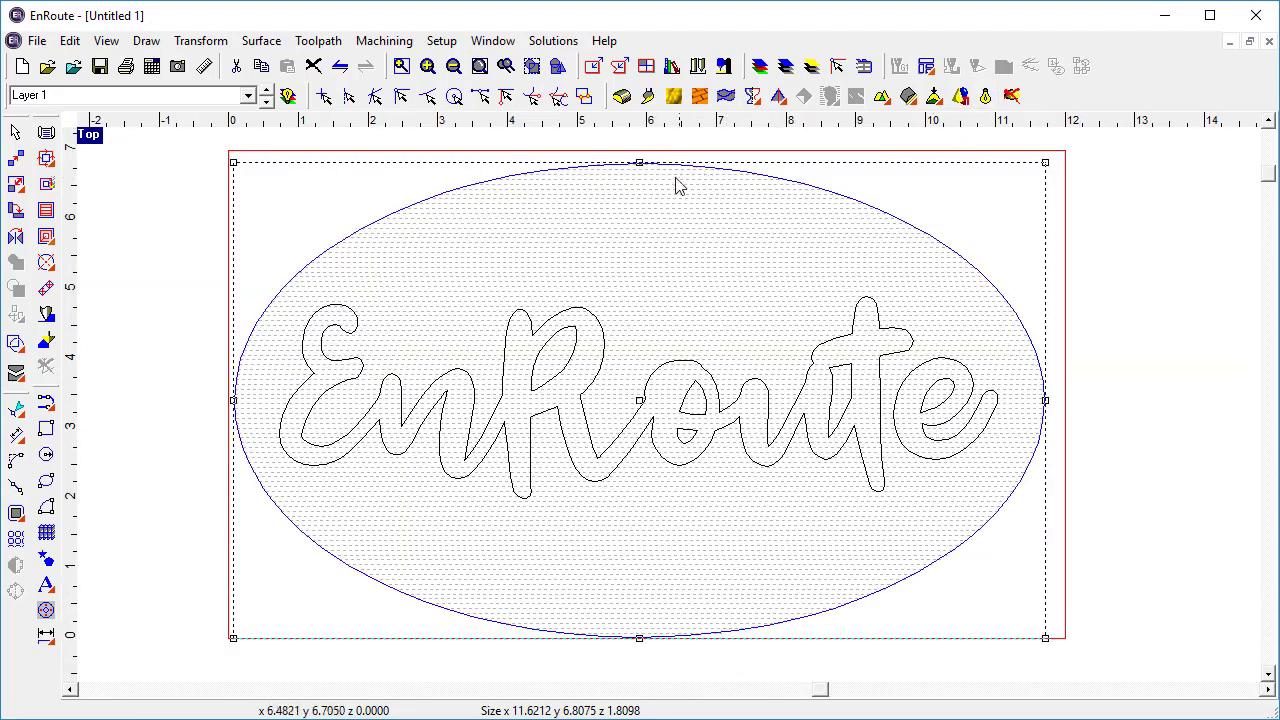
{"action": "left_click", "coordinate": [677, 99]}
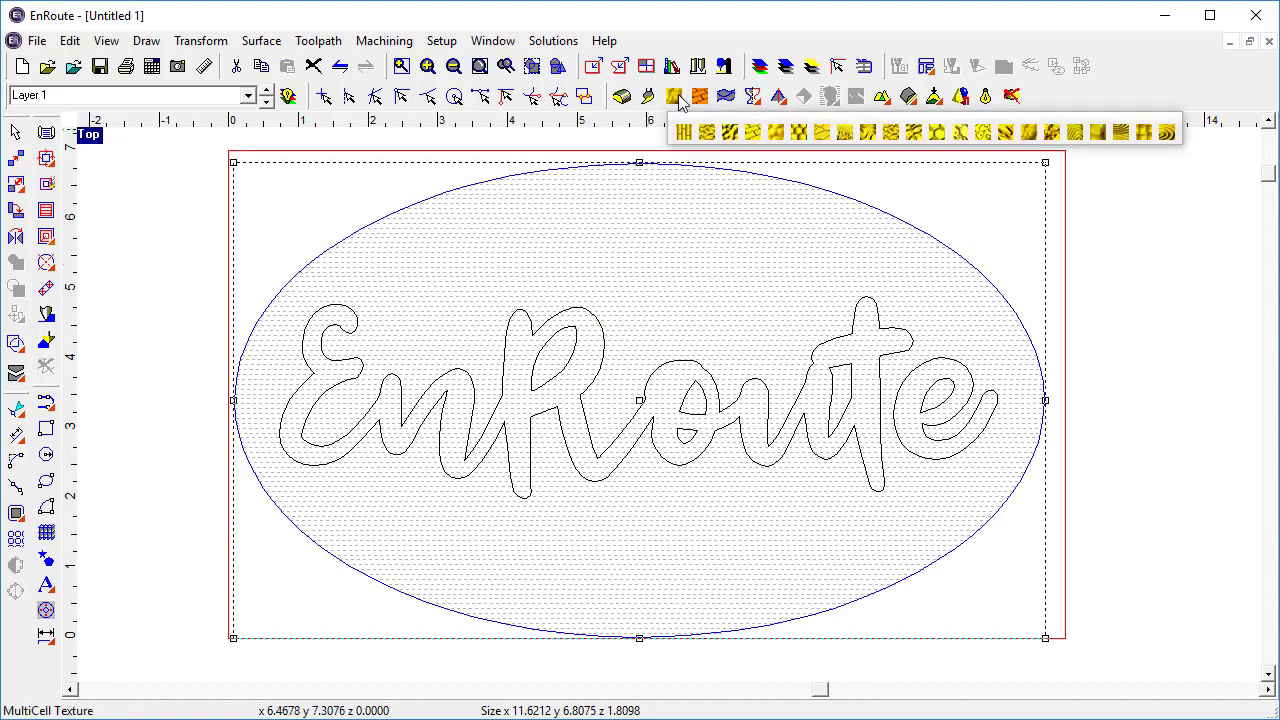
{"action": "left_click", "coordinate": [1030, 134]}
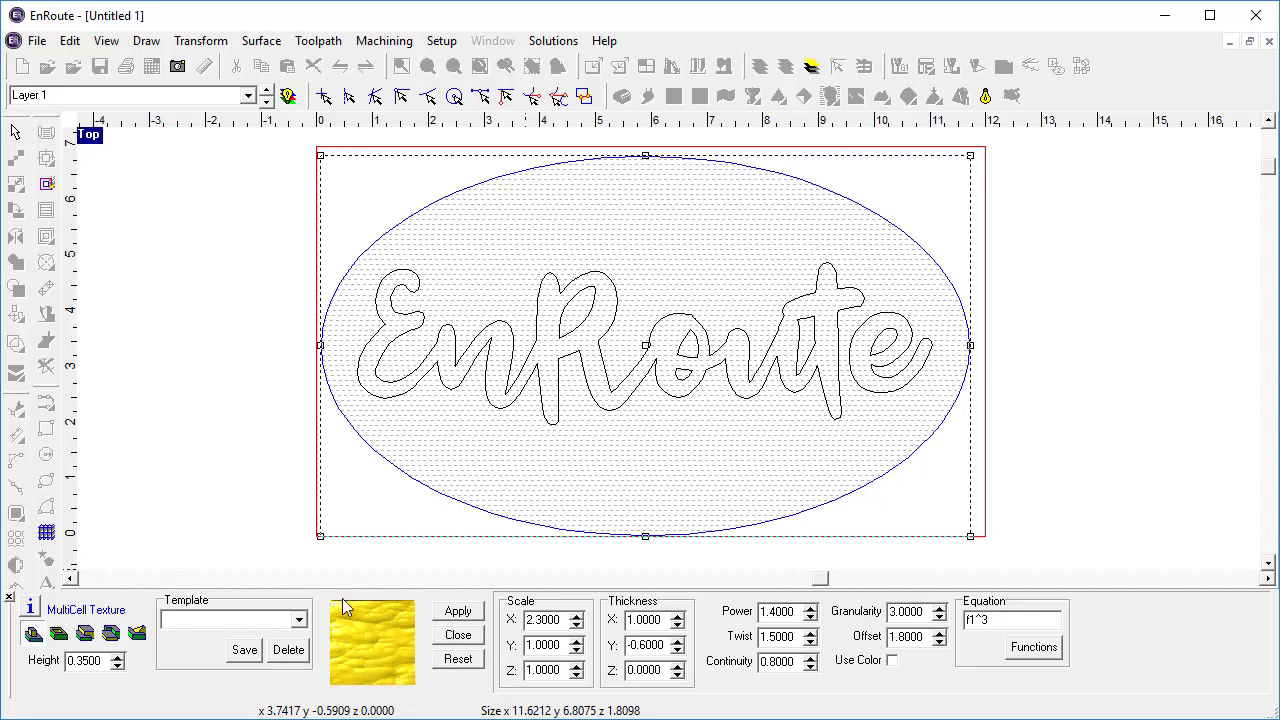
Set the texture's X scale to 2.3 and apply it, raising the relief to 2.0479
{"action": "left_click", "coordinate": [577, 625]}
{"action": "left_click", "coordinate": [577, 625]}
{"action": "left_click", "coordinate": [577, 625]}
{"action": "left_click", "coordinate": [578, 625]}
{"action": "left_click", "coordinate": [578, 625]}
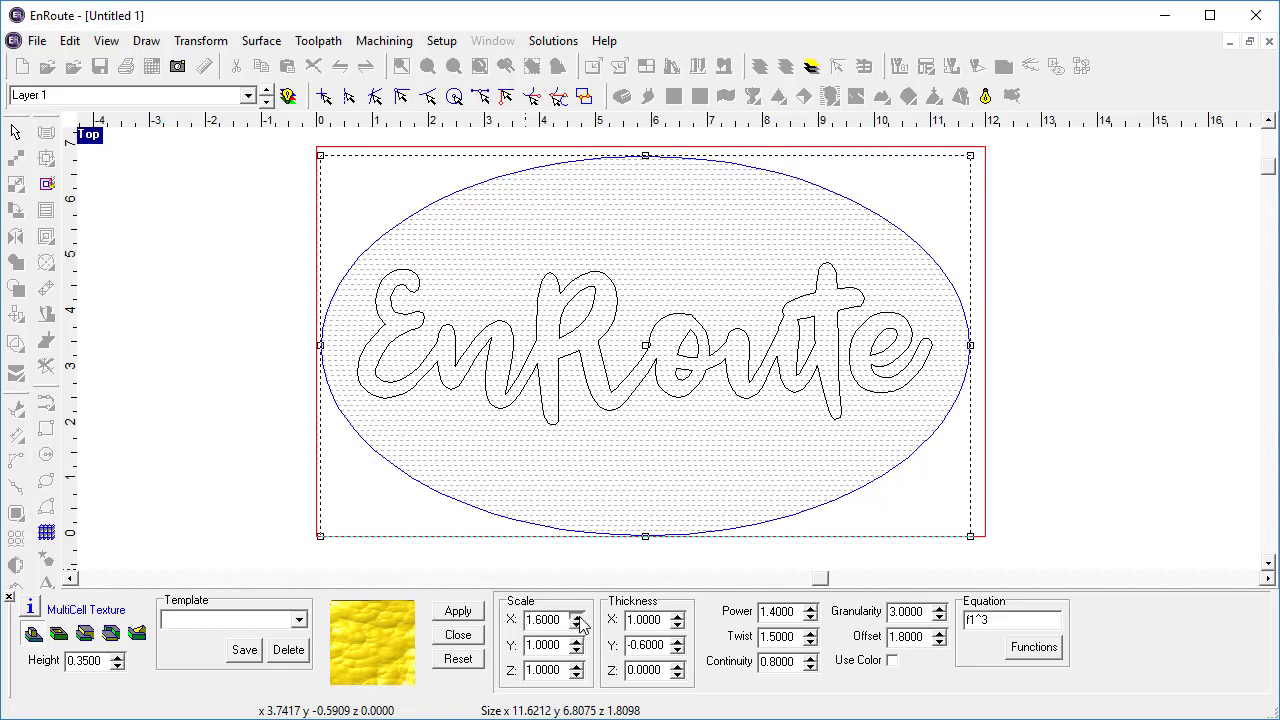
{"action": "left_click", "coordinate": [577, 615]}
{"action": "left_click", "coordinate": [577, 615]}
{"action": "left_click", "coordinate": [577, 615]}
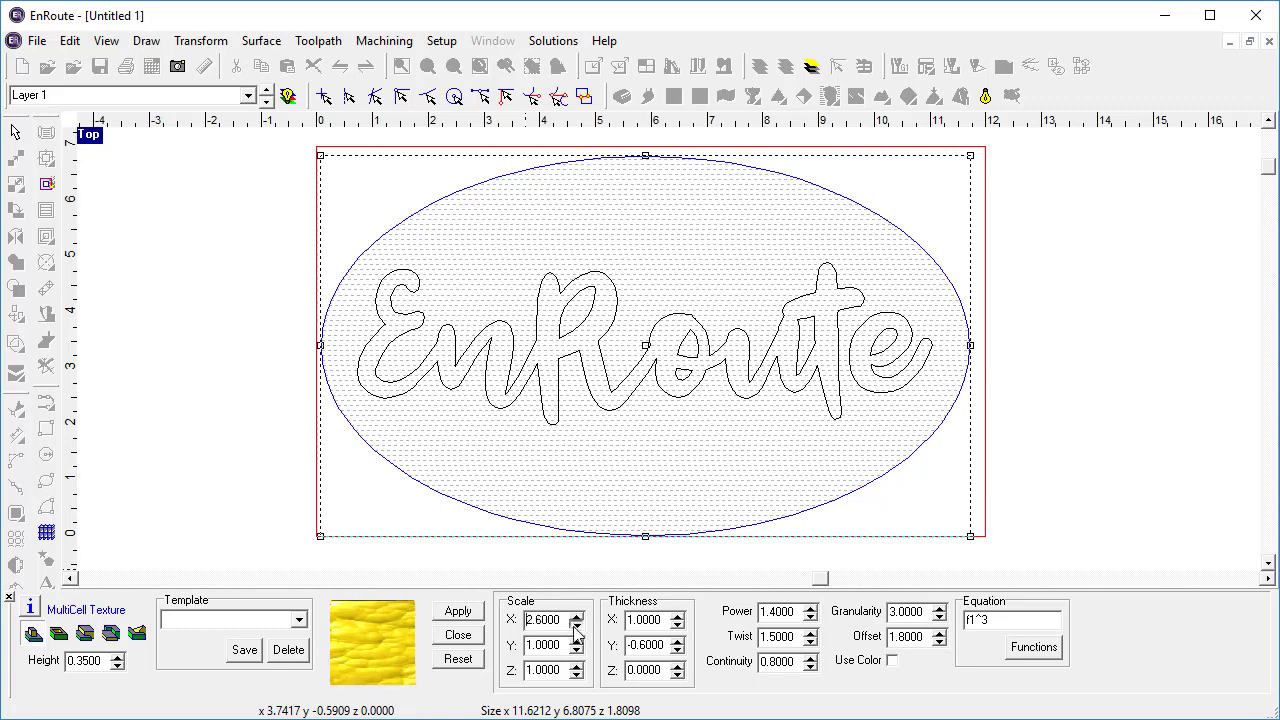
{"action": "left_click", "coordinate": [577, 626]}
{"action": "left_click", "coordinate": [577, 626]}
{"action": "left_click", "coordinate": [577, 626]}
{"action": "left_click", "coordinate": [577, 626]}
{"action": "left_click", "coordinate": [577, 626]}
{"action": "left_click", "coordinate": [577, 626]}
{"action": "left_click", "coordinate": [577, 626]}
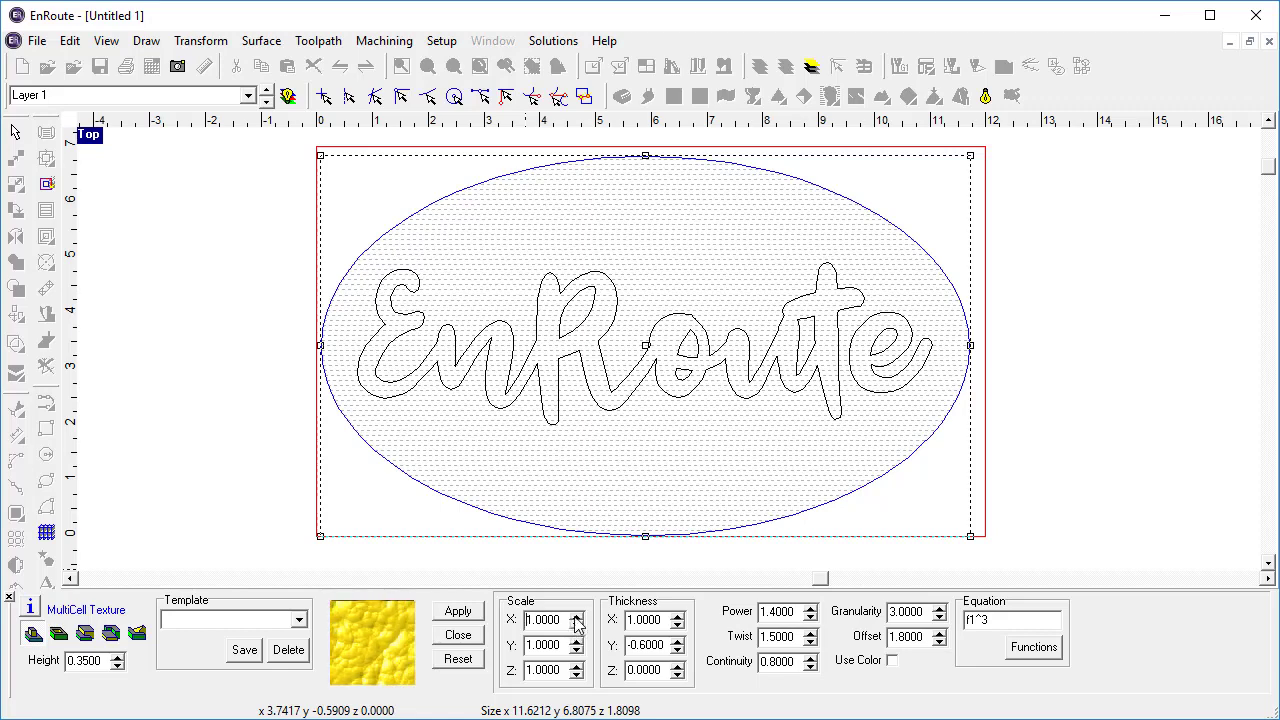
{"action": "left_click", "coordinate": [577, 615]}
{"action": "left_click", "coordinate": [577, 615]}
{"action": "left_click", "coordinate": [577, 615]}
{"action": "left_click", "coordinate": [577, 615]}
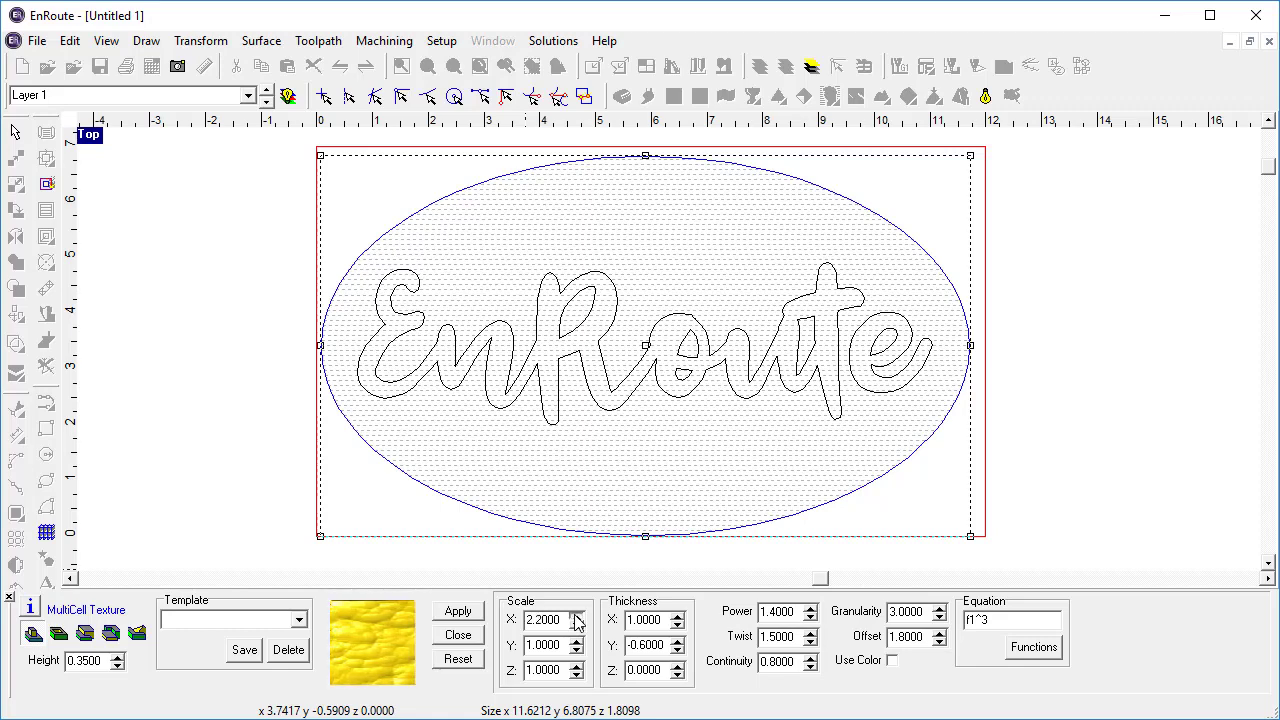
{"action": "left_click", "coordinate": [575, 615]}
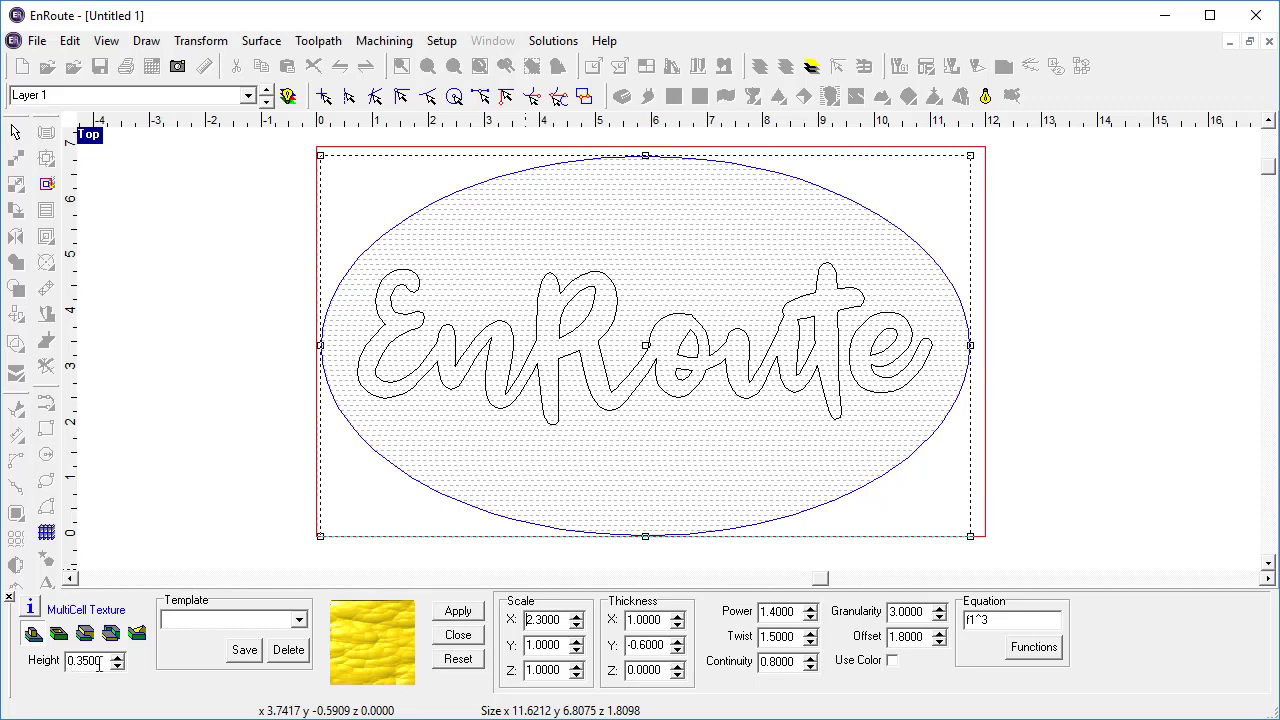
{"action": "left_click", "coordinate": [458, 611]}
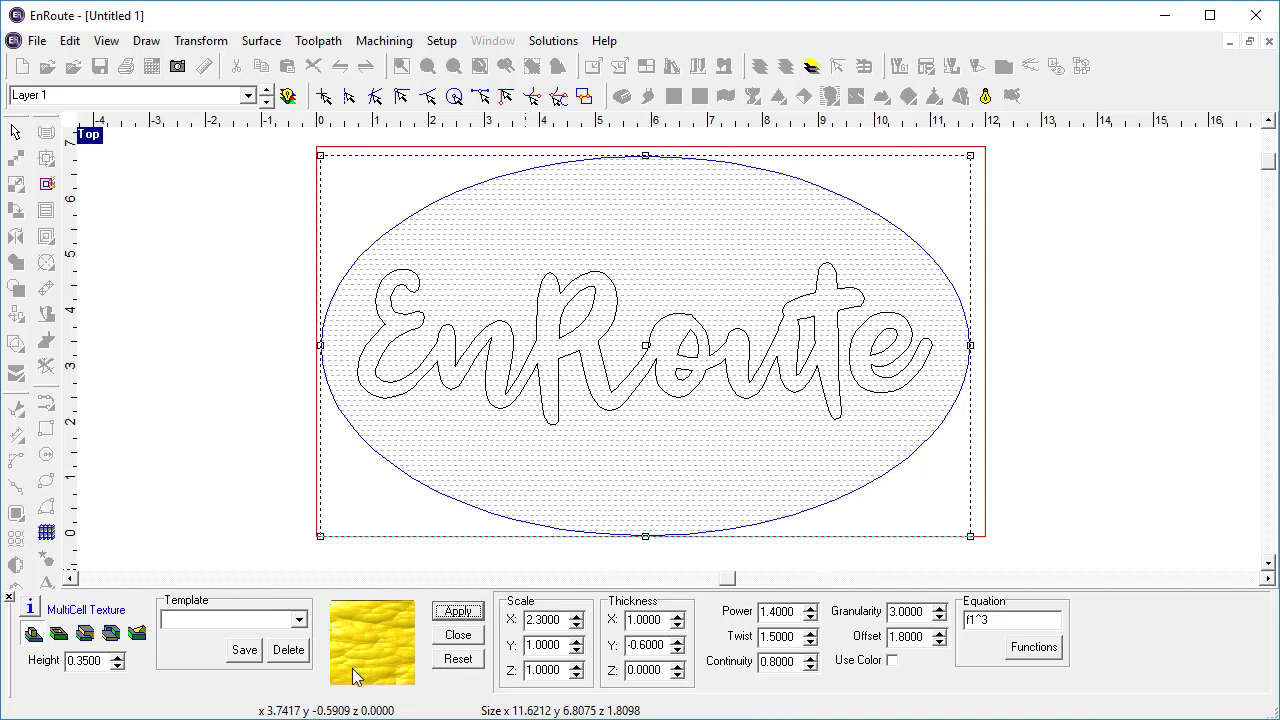
Check the texture in rendered view, then add the welded lettering to the oval selection
{"action": "left_click", "coordinate": [986, 98]}
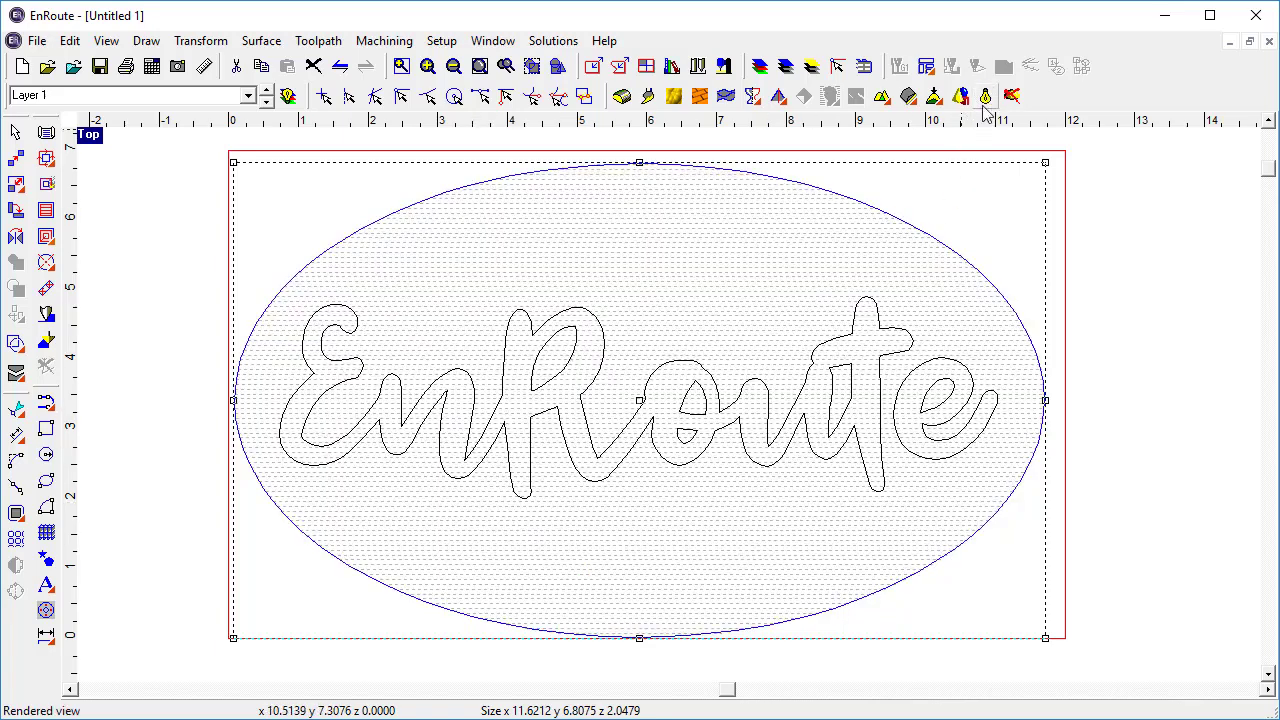
{"action": "left_click", "coordinate": [986, 96]}
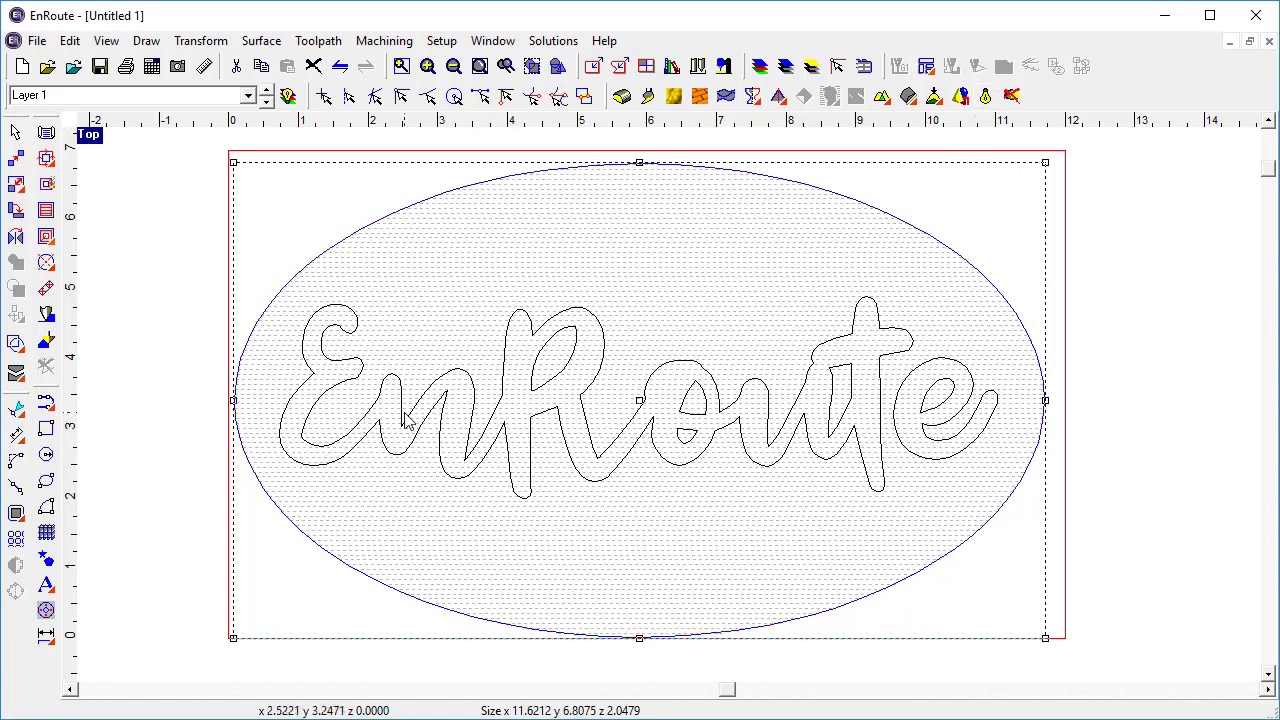
{"action": "left_click", "coordinate": [414, 448], "text": "shift"}
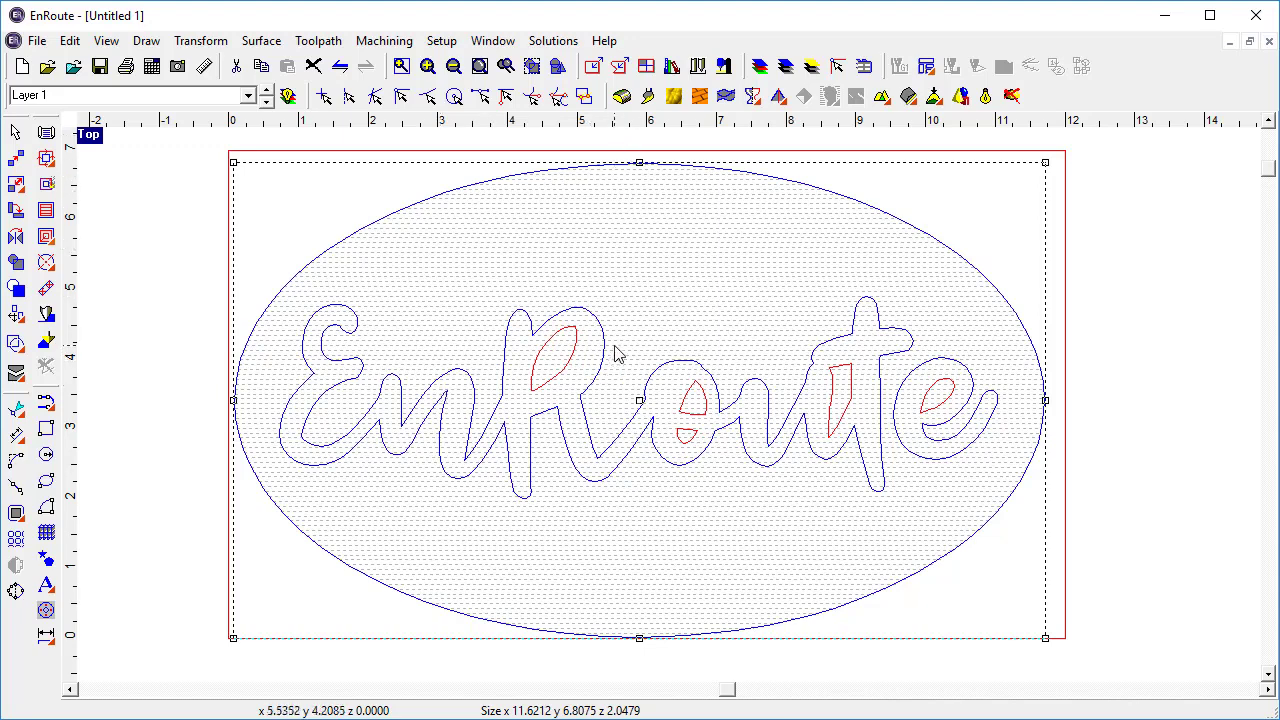
Add a peaked lettering relief with 0.15 base and 33° angle onto the oval, shown shaded
{"action": "left_click", "coordinate": [621, 96]}
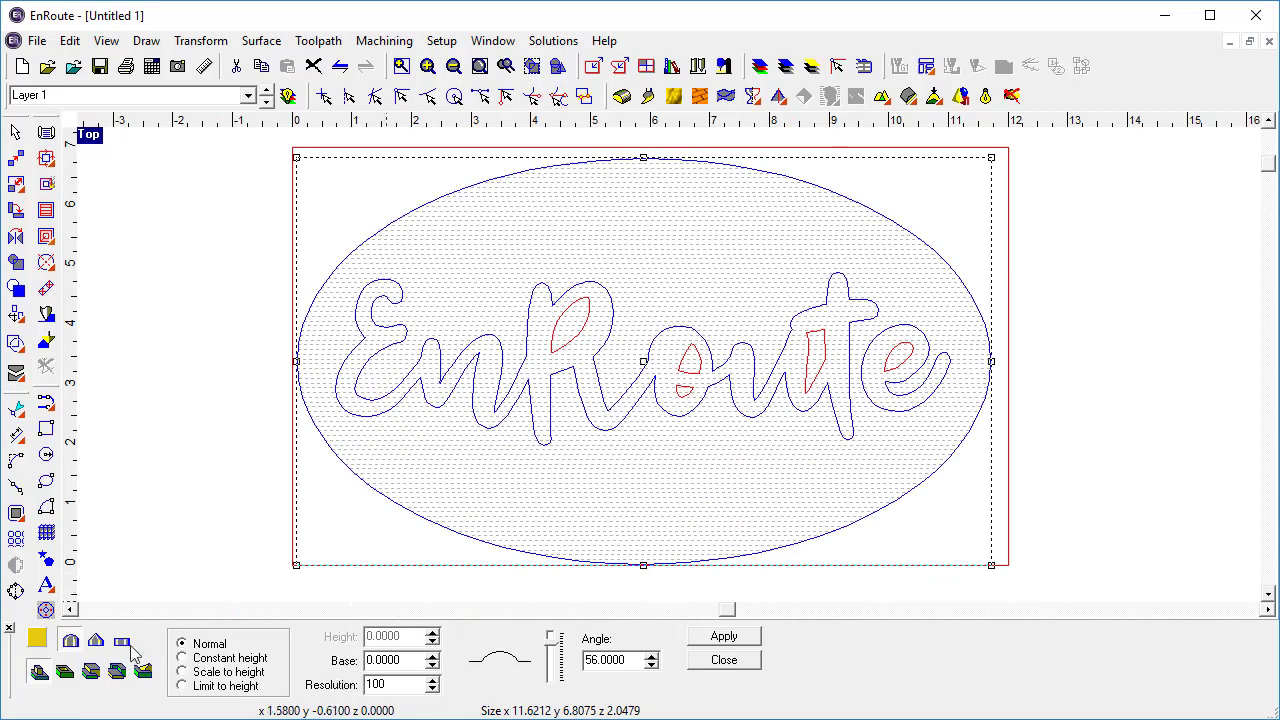
{"action": "left_click", "coordinate": [96, 641]}
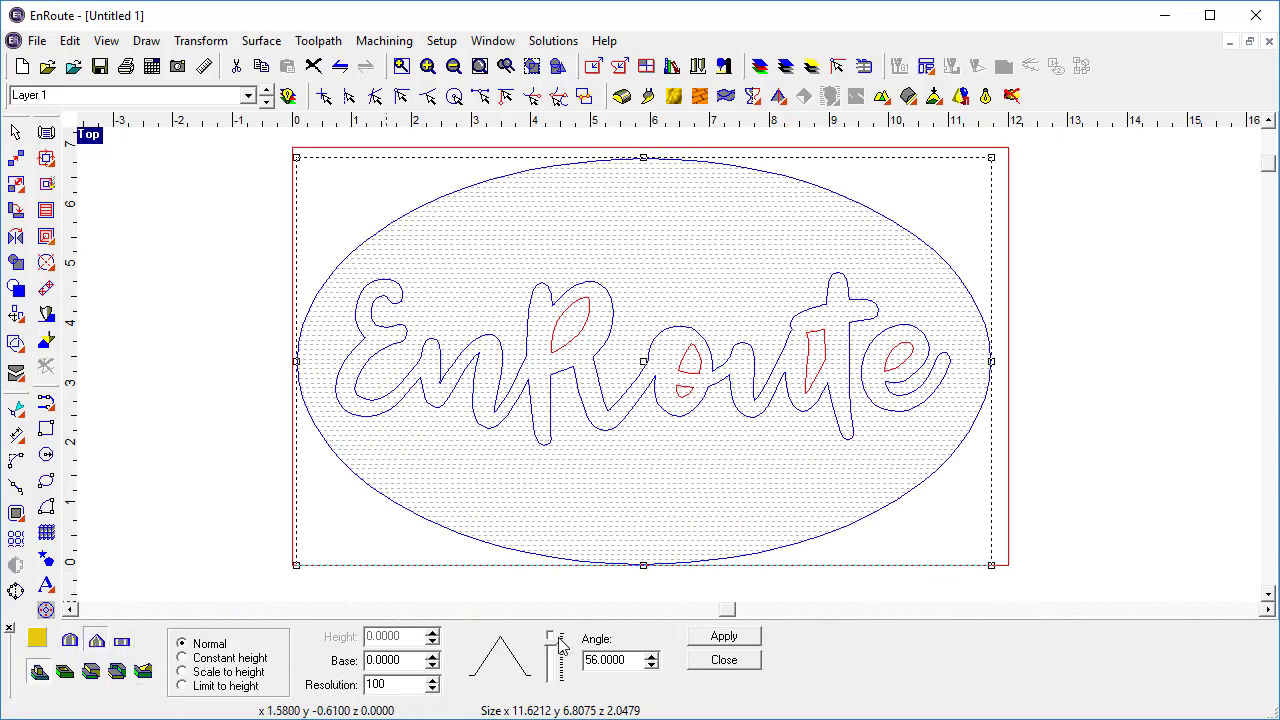
{"action": "left_click_drag", "start_coordinate": [554, 649], "coordinate": [554, 645]}
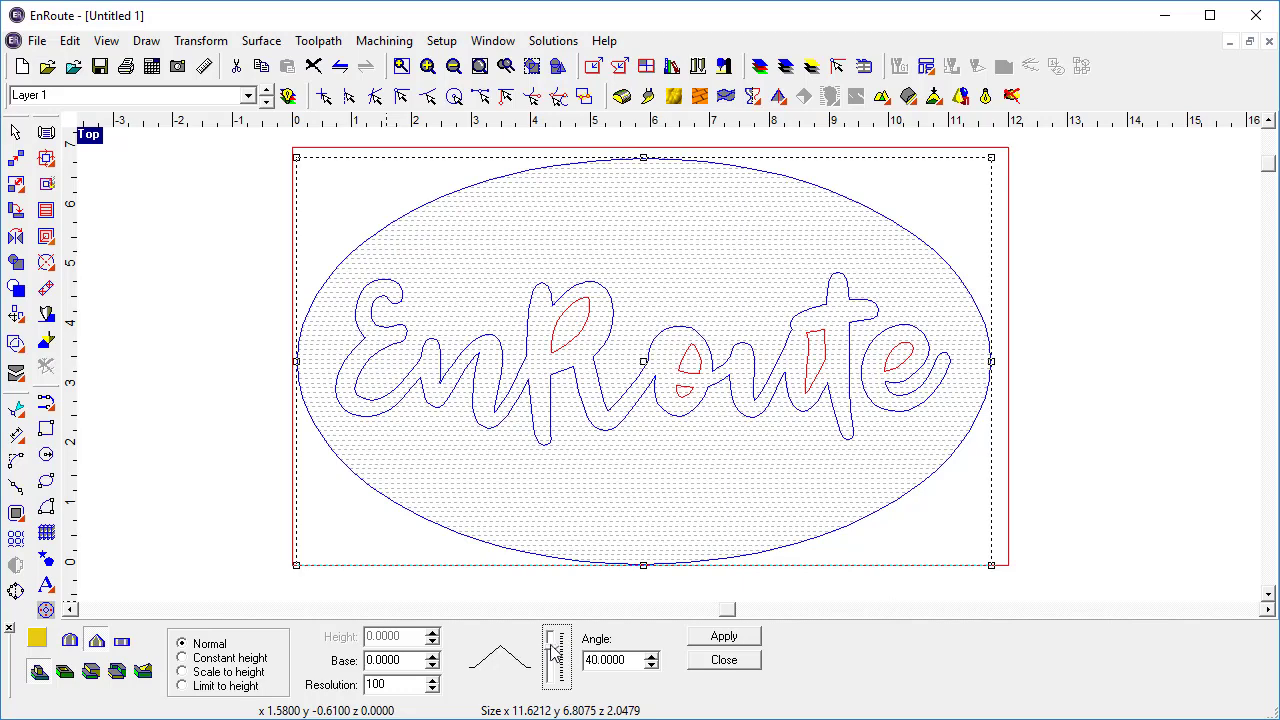
{"action": "double_click", "coordinate": [403, 660]}
{"action": "type", "text": "0.15"}
{"action": "key", "text": "Tab"}
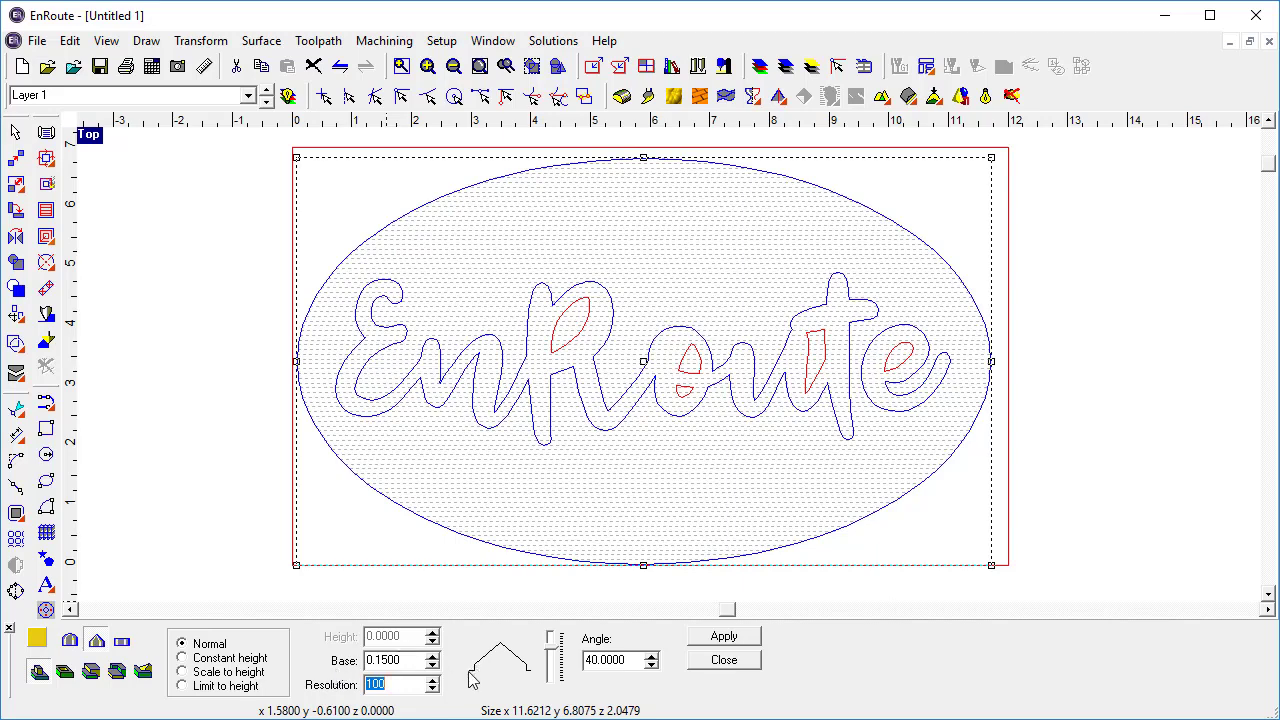
{"action": "left_click", "coordinate": [553, 655]}
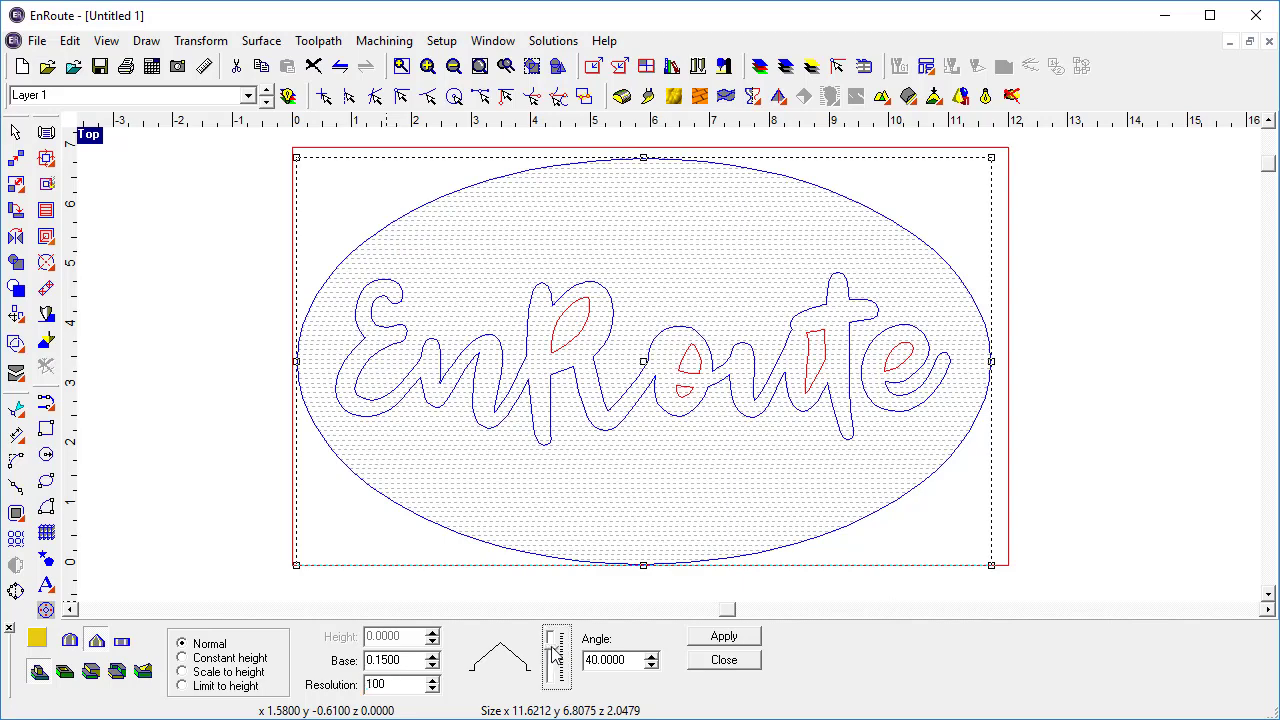
{"action": "left_click_drag", "start_coordinate": [553, 652], "coordinate": [555, 660]}
{"action": "left_click", "coordinate": [728, 640]}
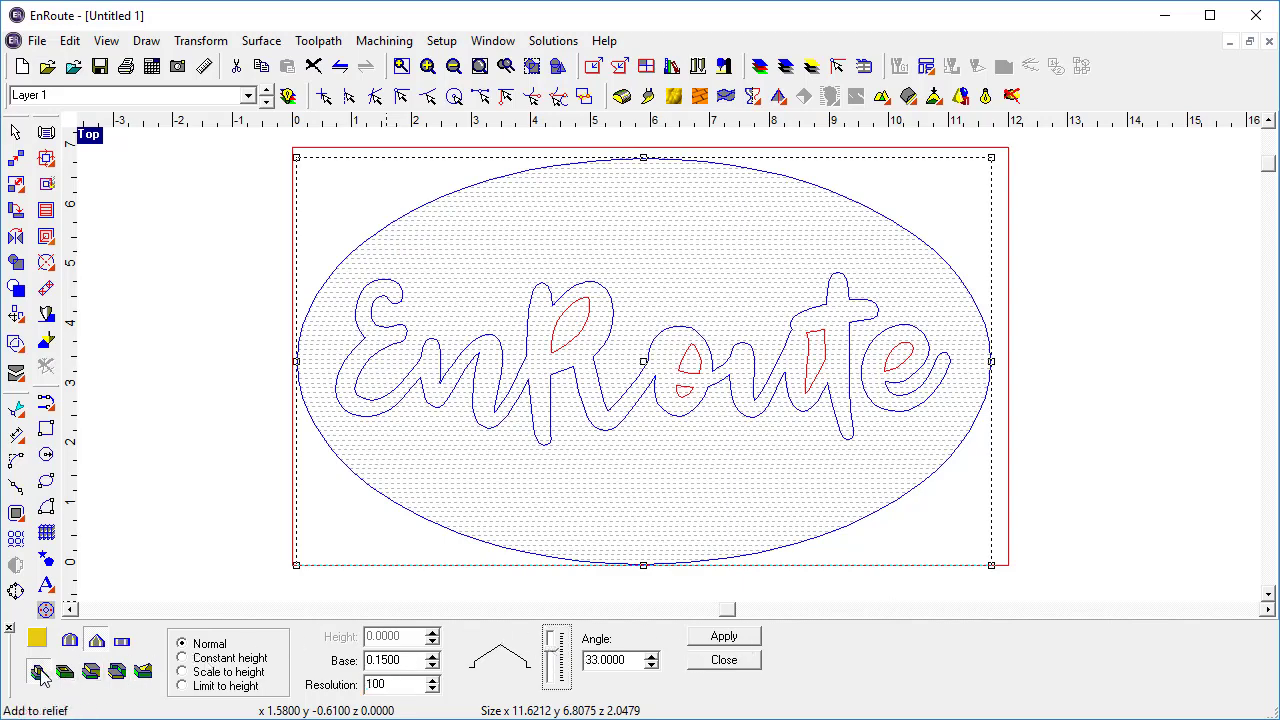
{"action": "left_click", "coordinate": [728, 642]}
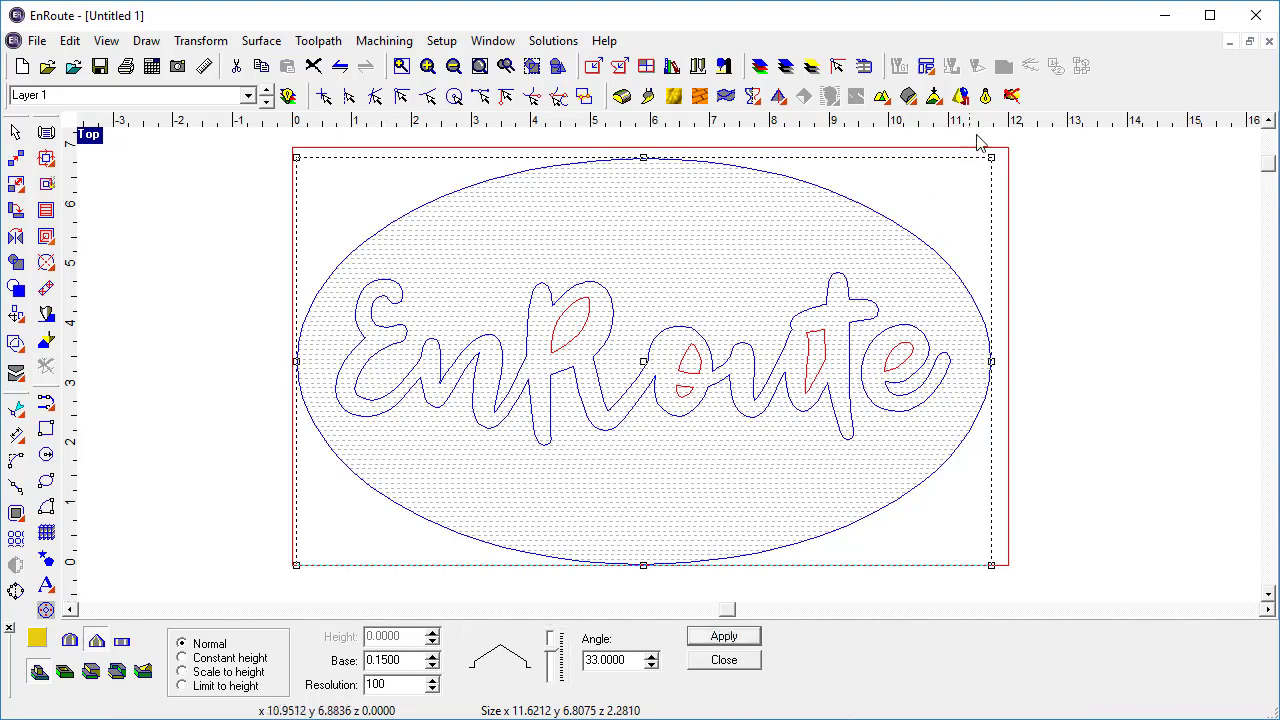
{"action": "left_click", "coordinate": [985, 96]}
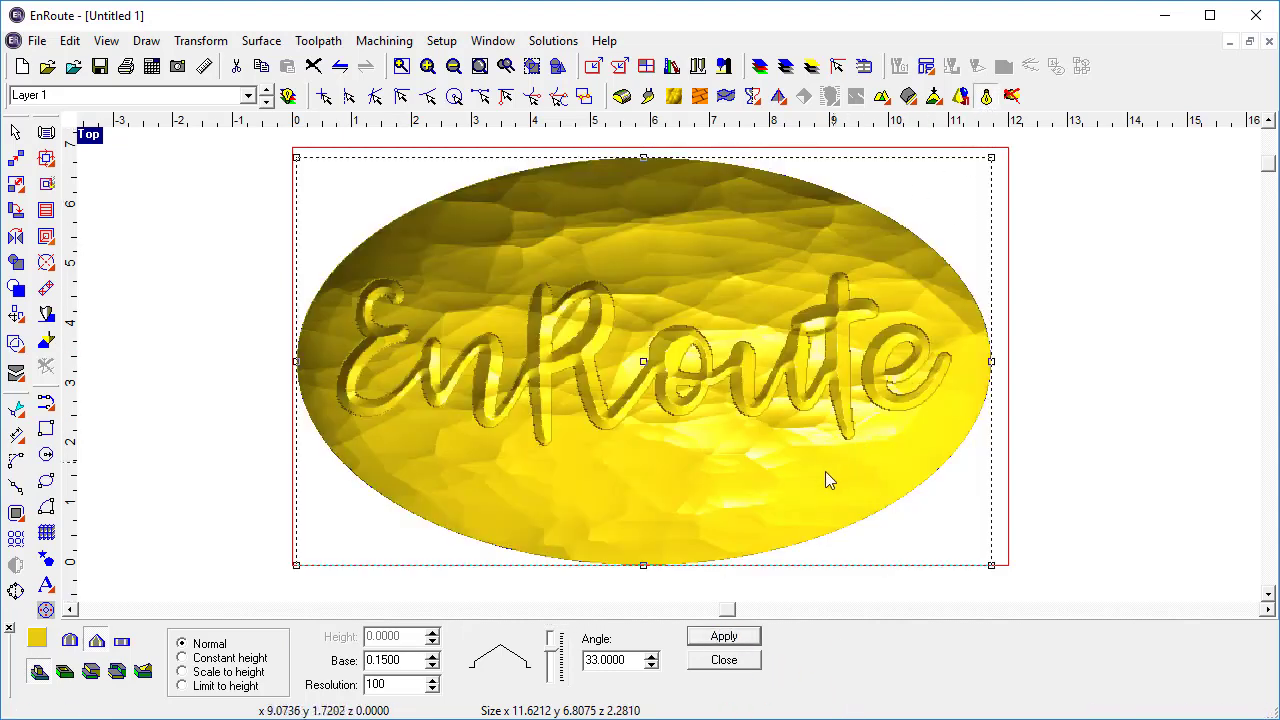
Rebuild the lettering with a round profile, 0 base and 40° angle, reaching 2.3861 high
{"action": "left_click", "coordinate": [70, 641]}
{"action": "double_click", "coordinate": [395, 660]}
{"action": "type", "text": "0"}
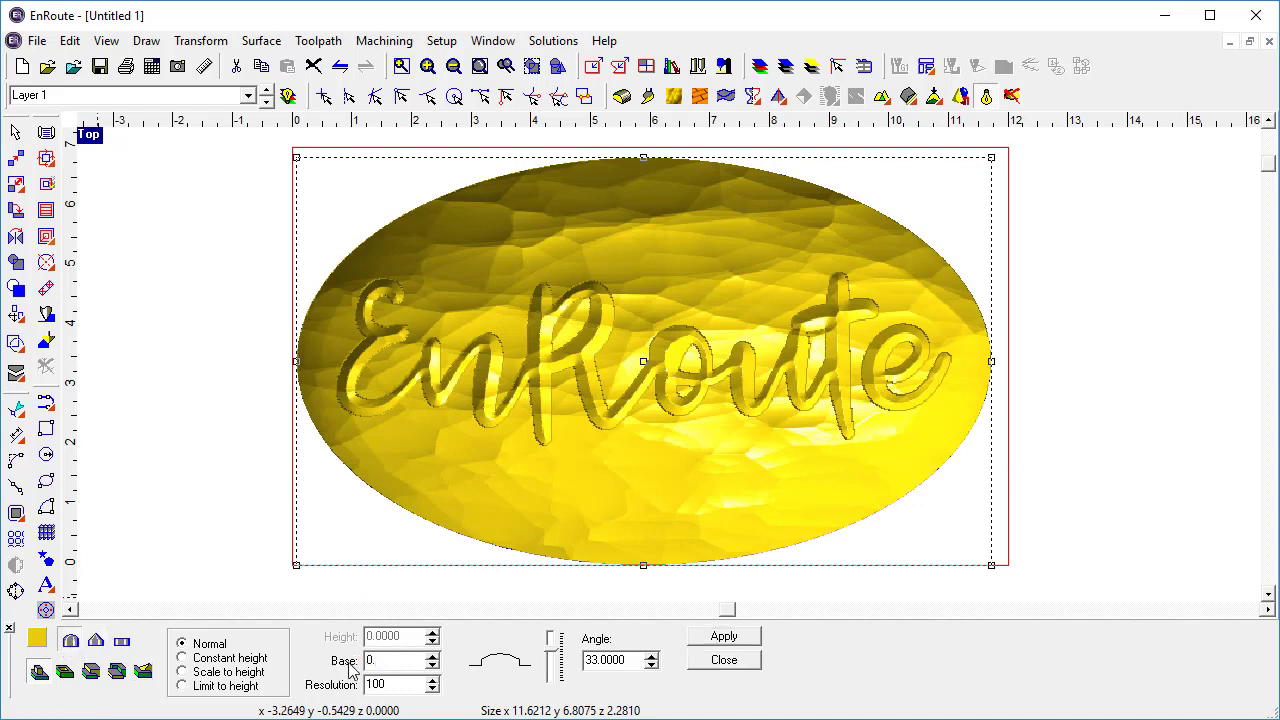
{"action": "type", "text": ".0"}
{"action": "key", "text": "Tab"}
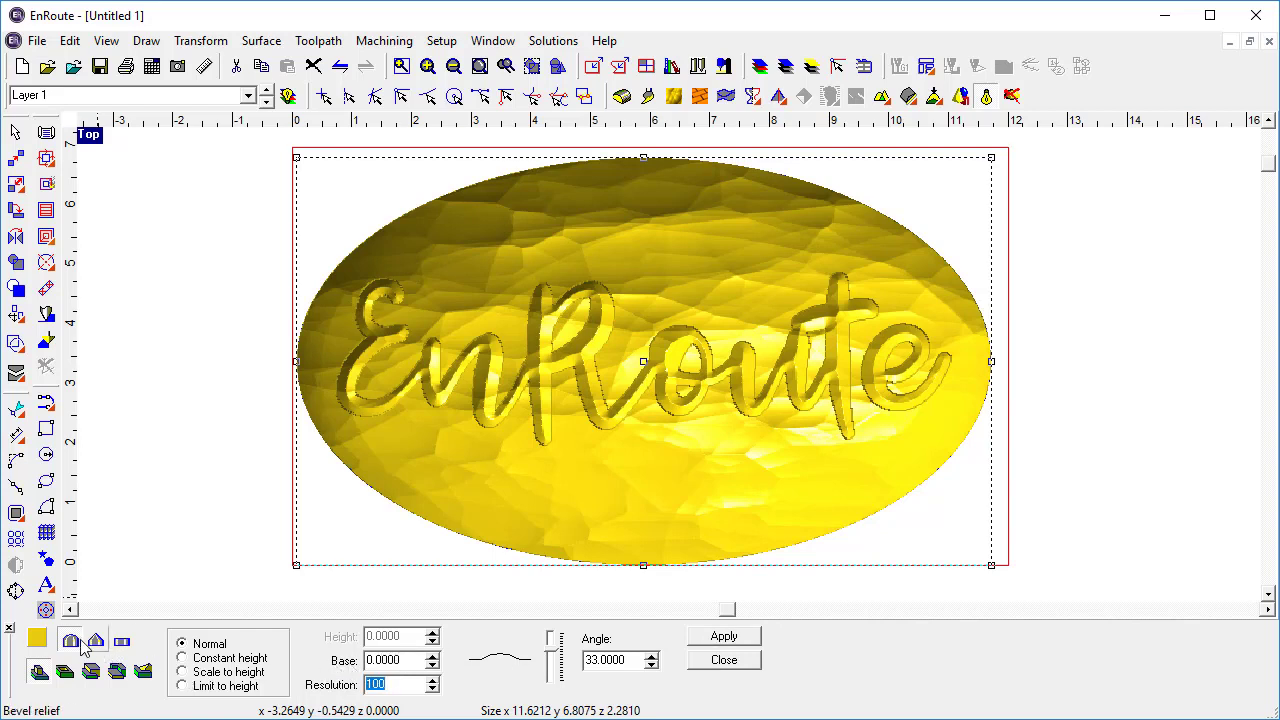
{"action": "left_click_drag", "start_coordinate": [556, 652], "coordinate": [550, 651]}
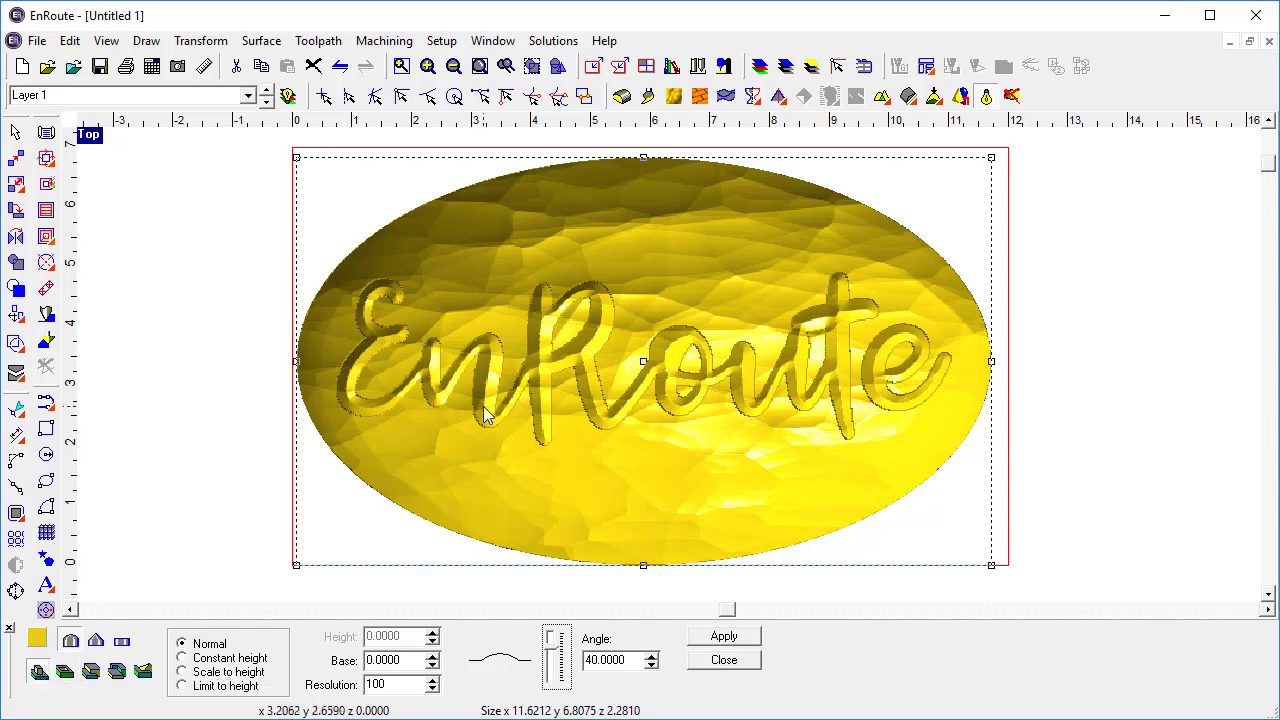
{"action": "left_click", "coordinate": [724, 636]}
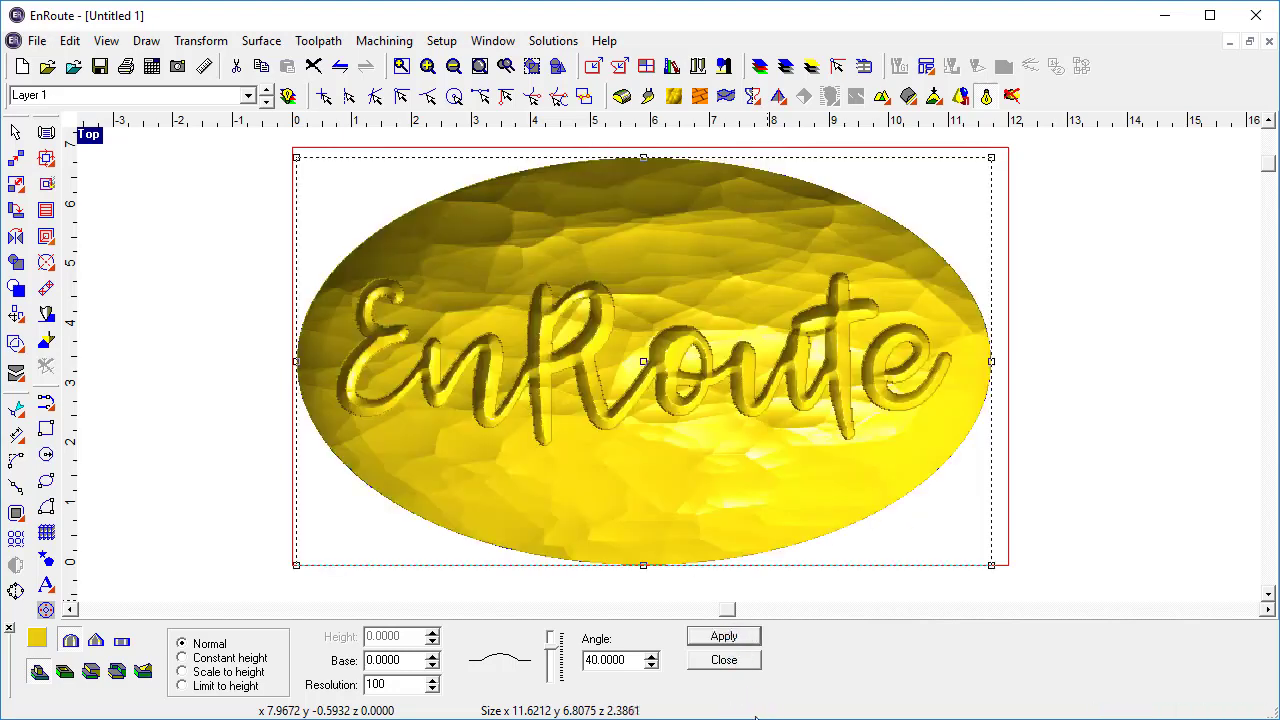
Close the relief panel and inspect the lettered oval in four views and an orbited perspective
{"action": "left_click", "coordinate": [740, 662]}
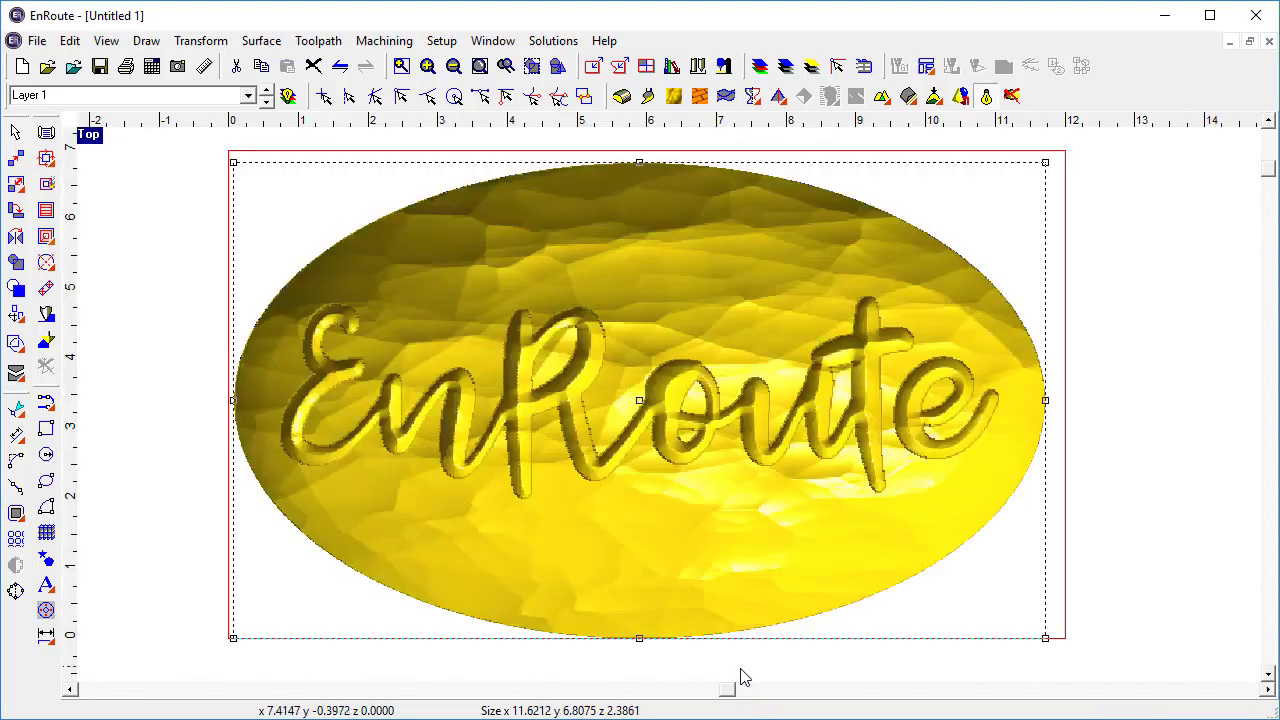
{"action": "double_click", "coordinate": [90, 137]}
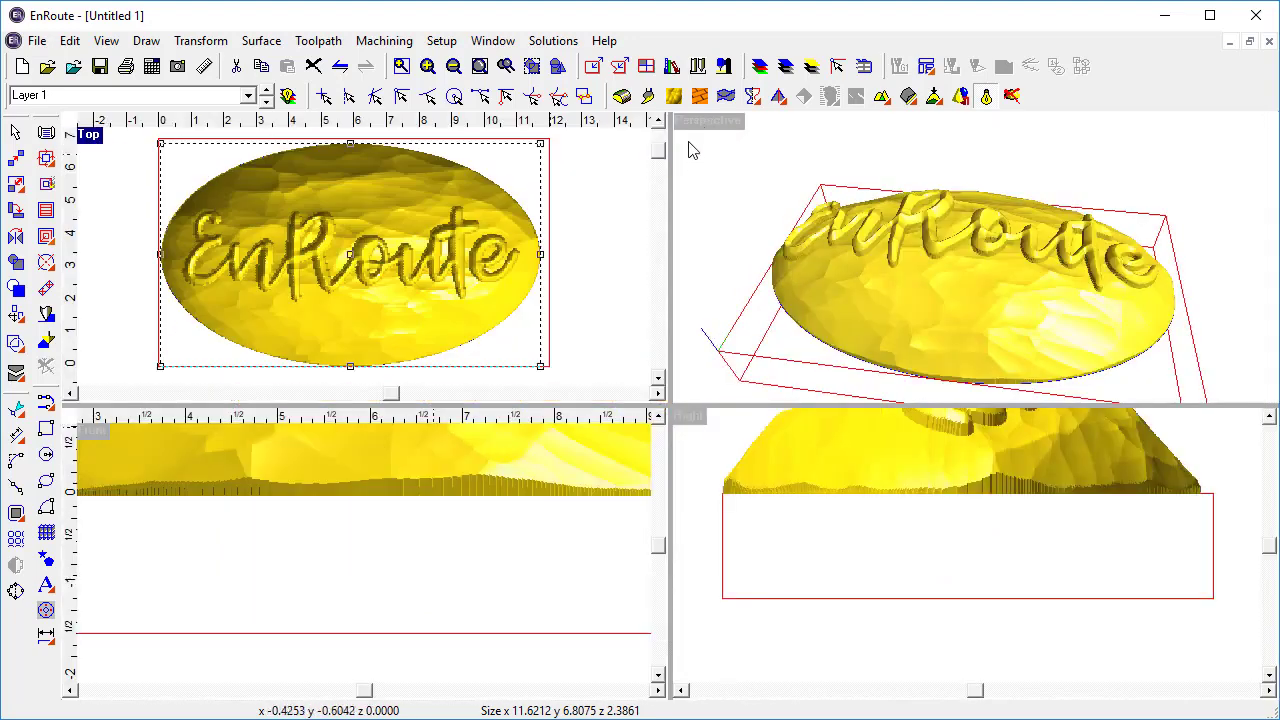
{"action": "double_click", "coordinate": [700, 121]}
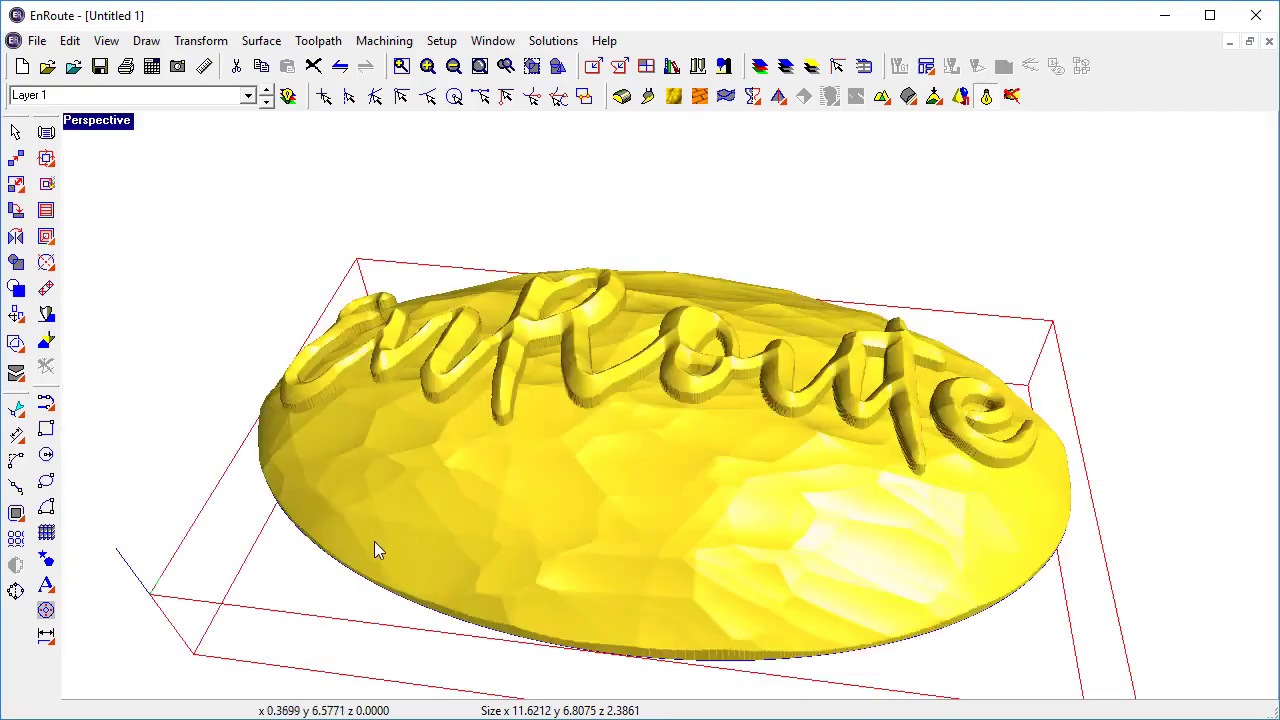
{"action": "left_click_drag", "start_coordinate": [374, 541], "coordinate": [632, 568]}
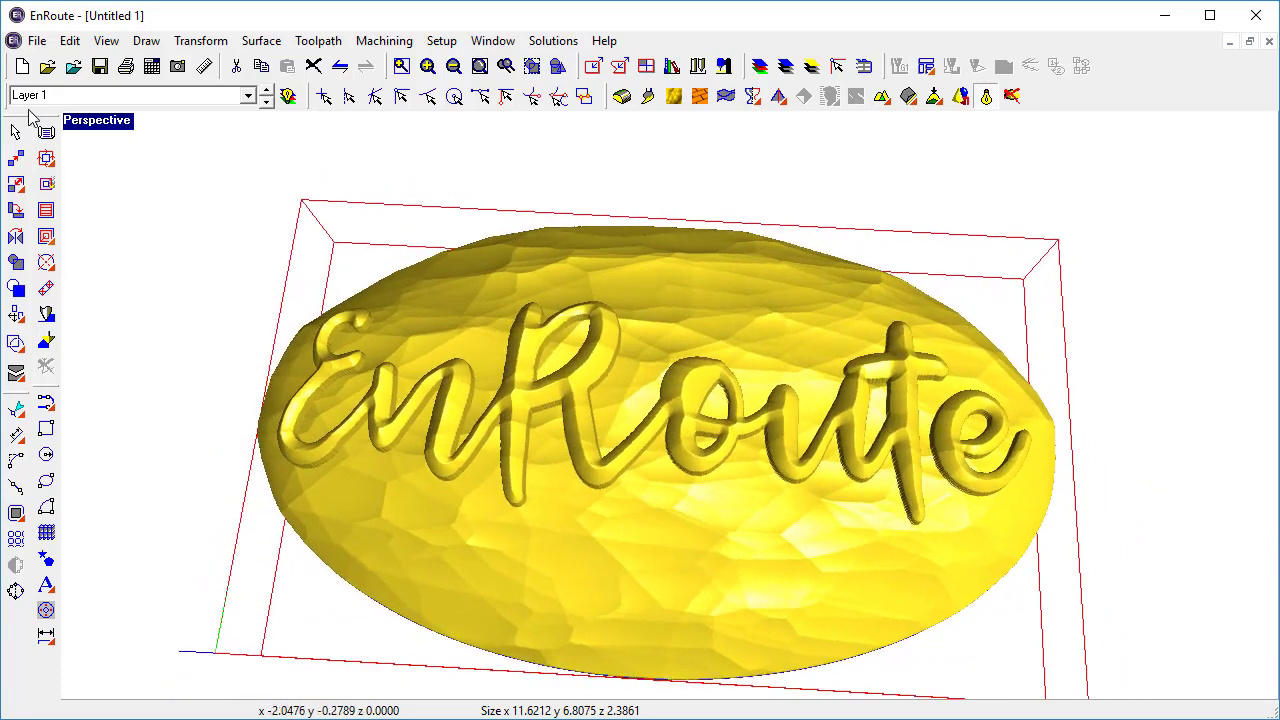
{"action": "left_click", "coordinate": [86, 122]}
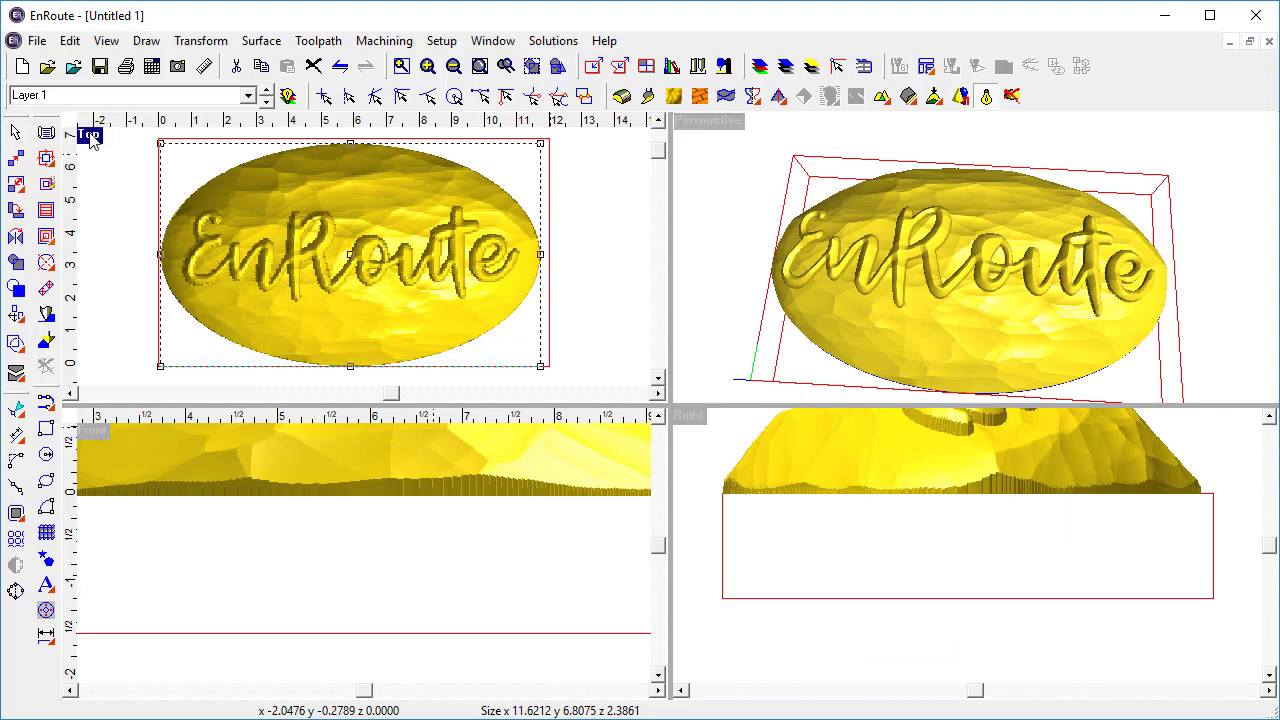
{"action": "left_click", "coordinate": [88, 125]}
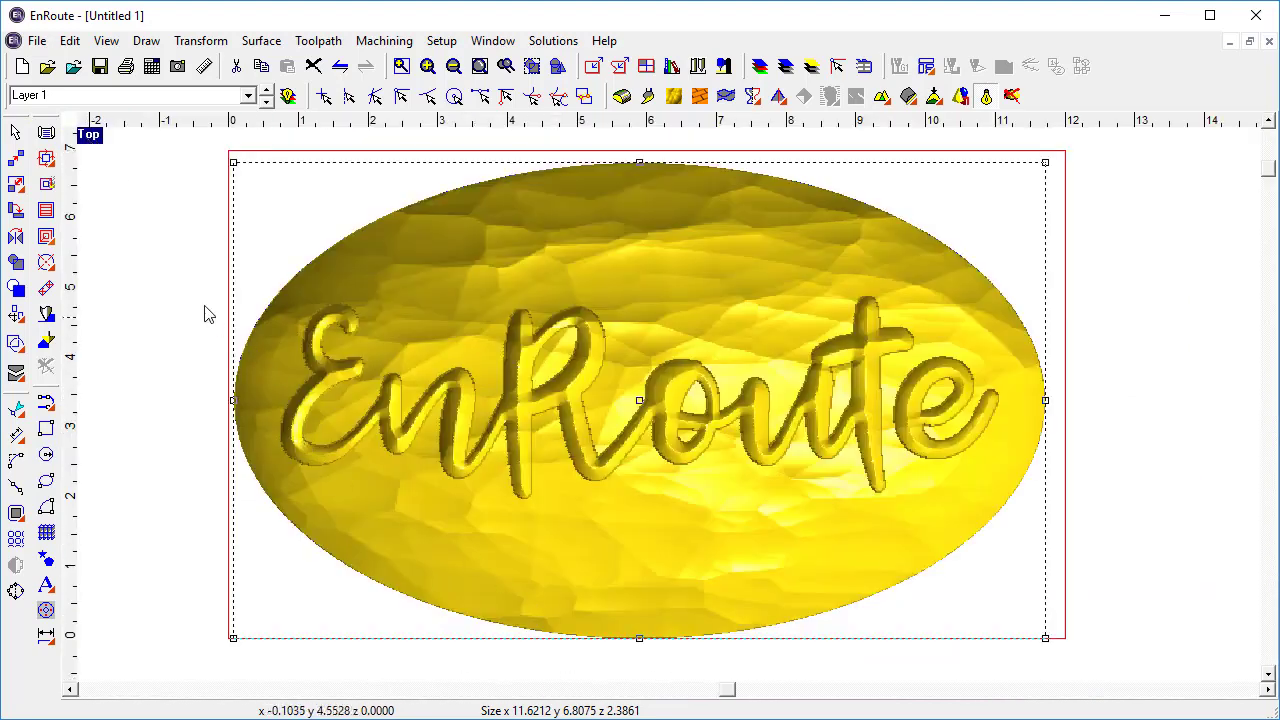
{"action": "left_click", "coordinate": [90, 136]}
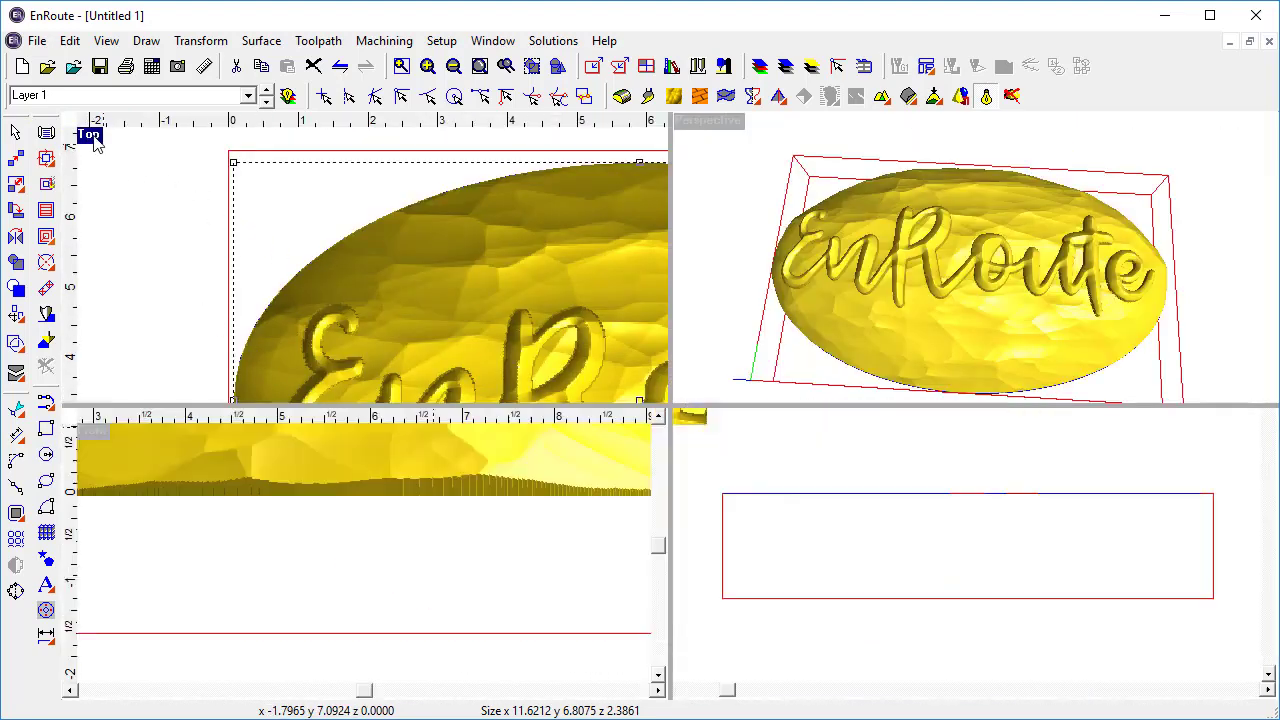
Fit the lettered oval relief into the material plate from the Front view
{"action": "left_click", "coordinate": [420, 540]}
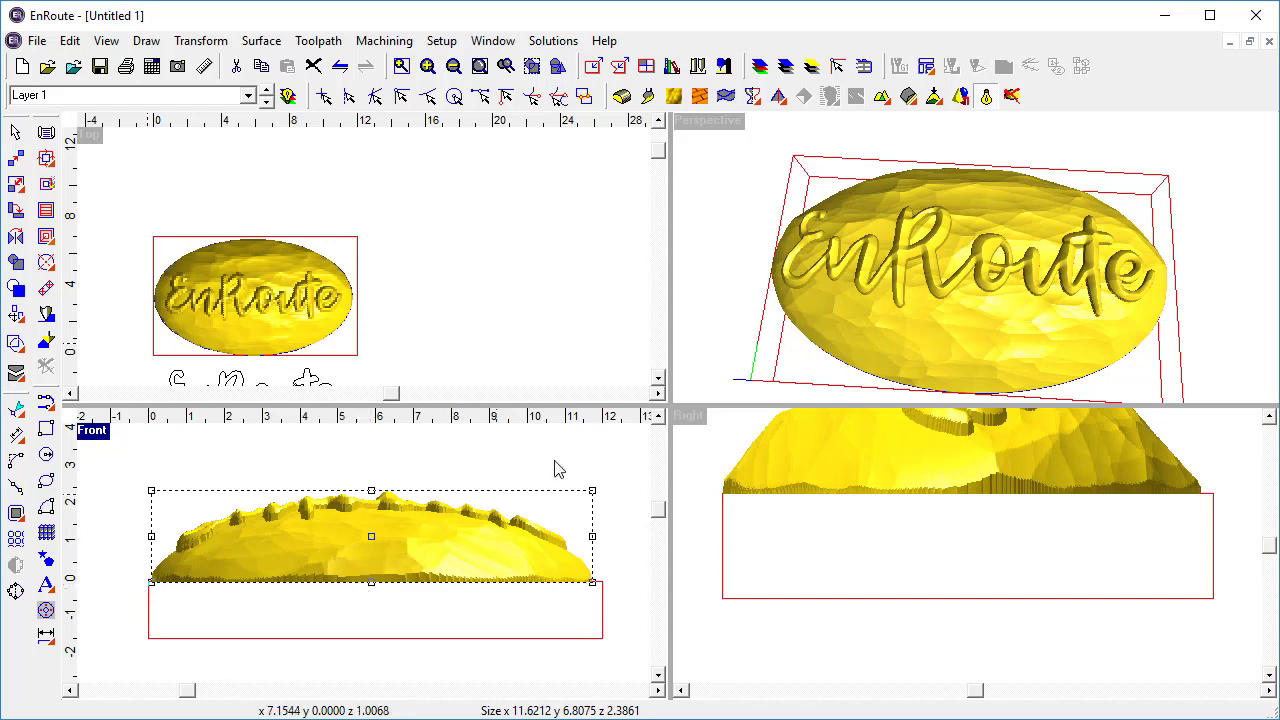
{"action": "left_click", "coordinate": [909, 97]}
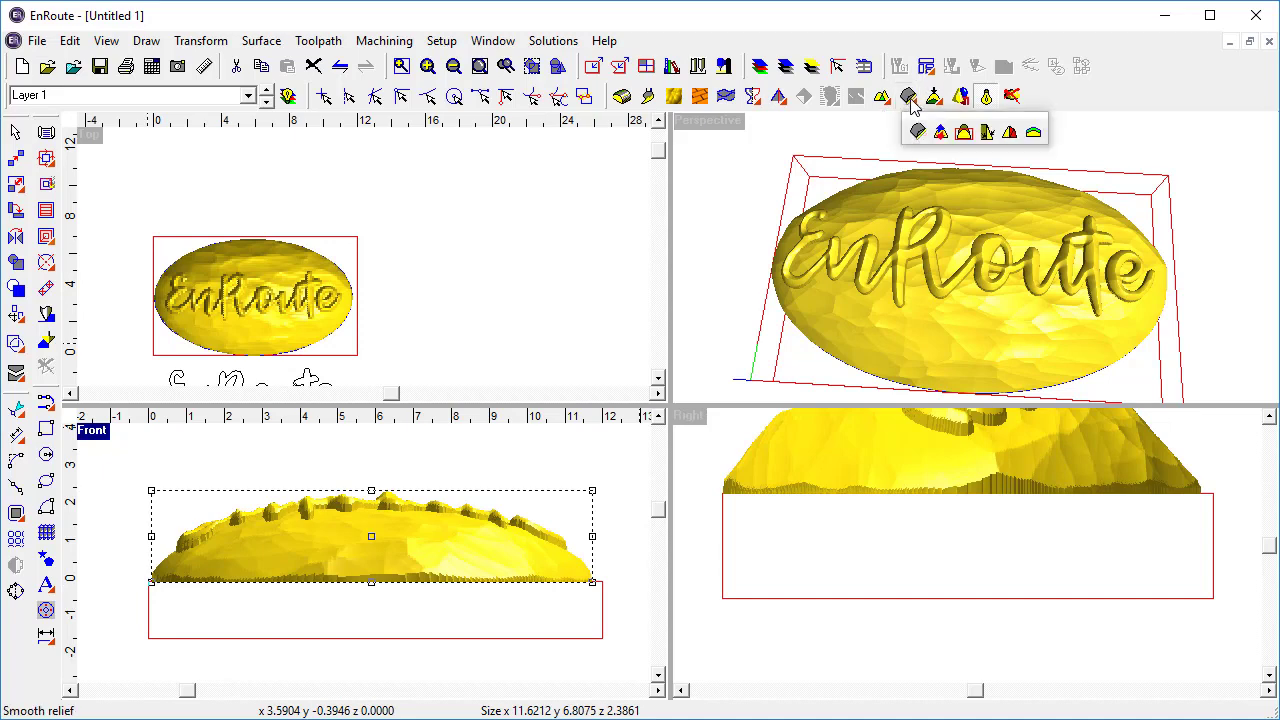
{"action": "left_click", "coordinate": [965, 134]}
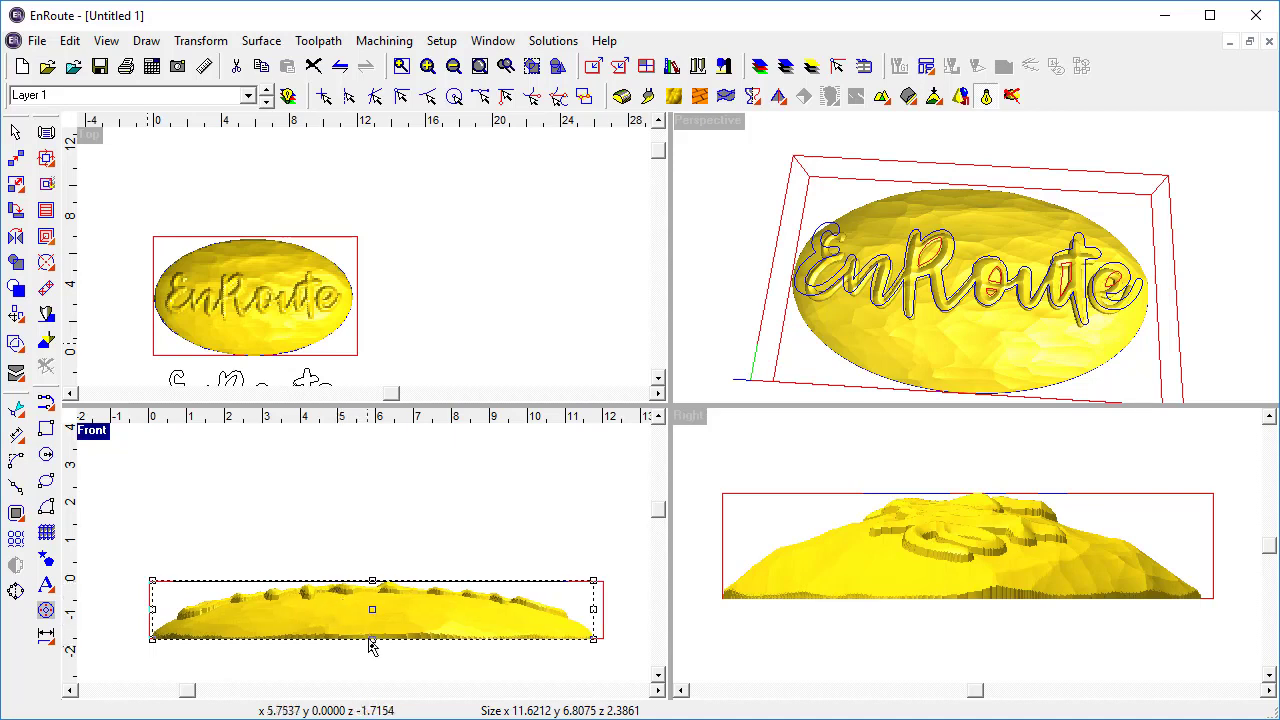
Lower the relief to 1.3797 high, align it to the plate bottom, and maximize the Top view
{"action": "middle_click_drag", "start_coordinate": [368, 635], "coordinate": [334, 583]}
{"action": "scroll", "coordinate": [334, 551], "scroll_direction": "up", "scroll_amount": 2}
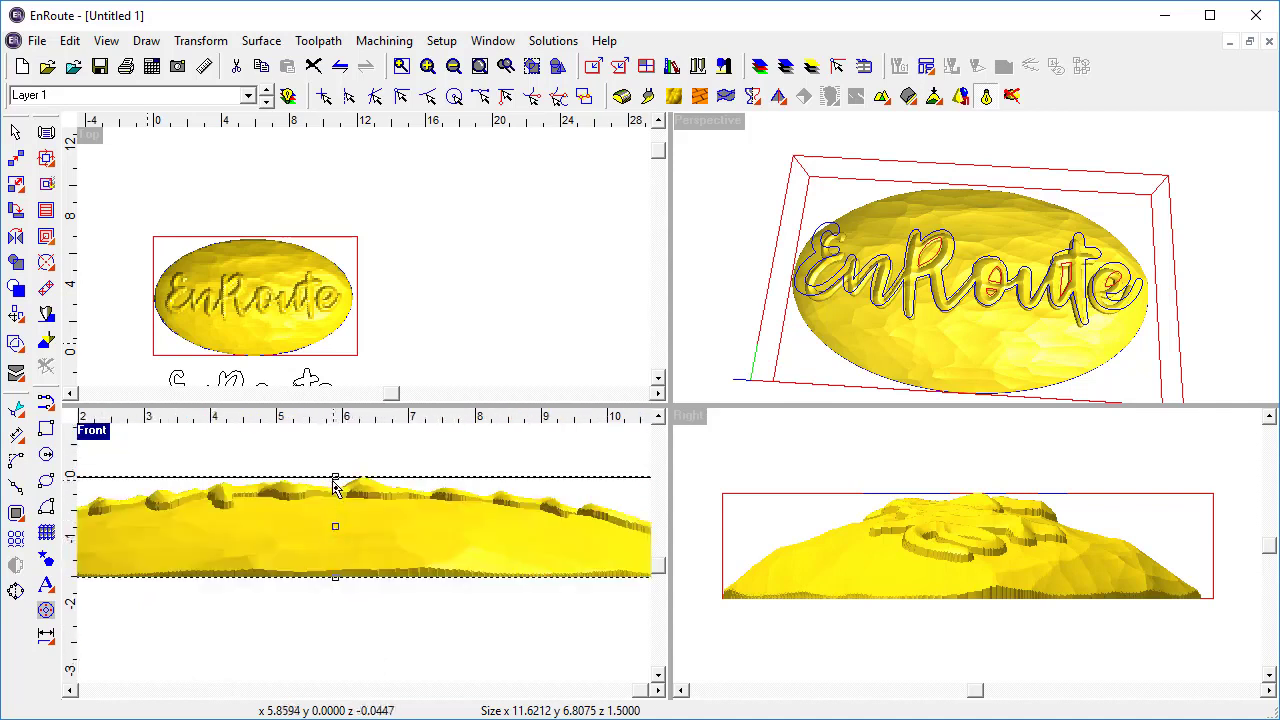
{"action": "left_click_drag", "start_coordinate": [335, 483], "coordinate": [335, 489]}
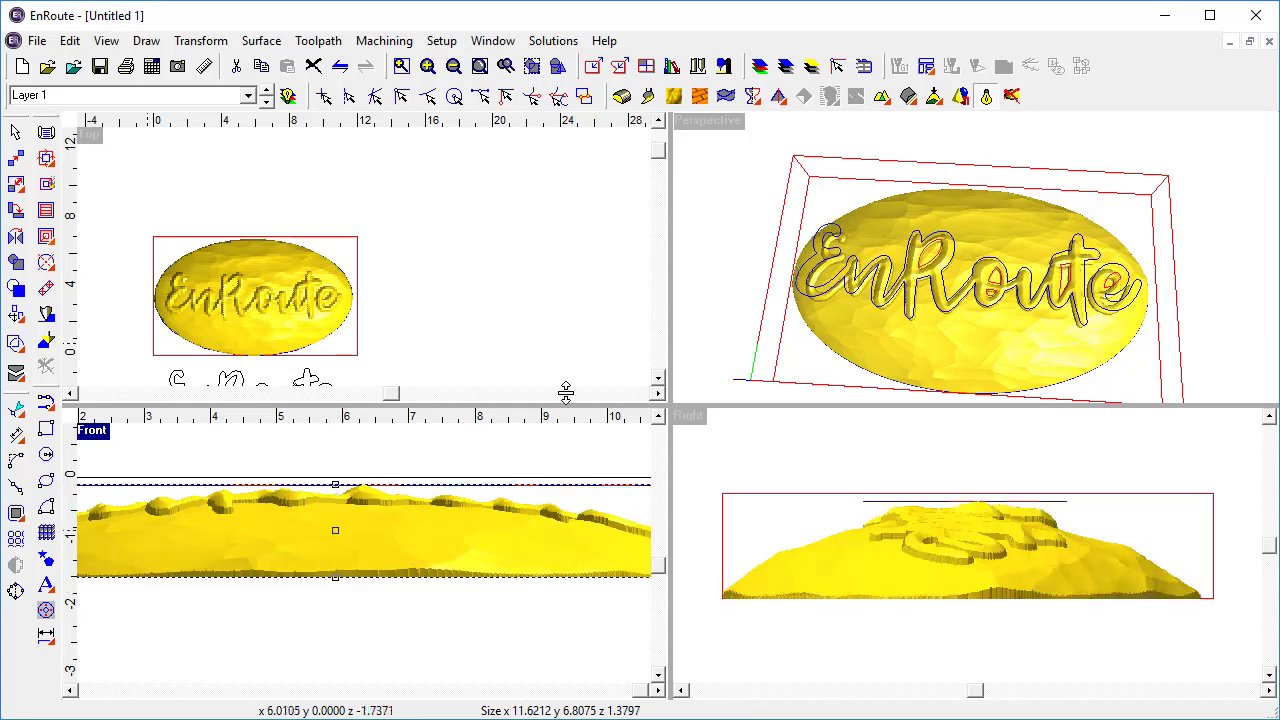
{"action": "mouse_move", "coordinate": [935, 103]}
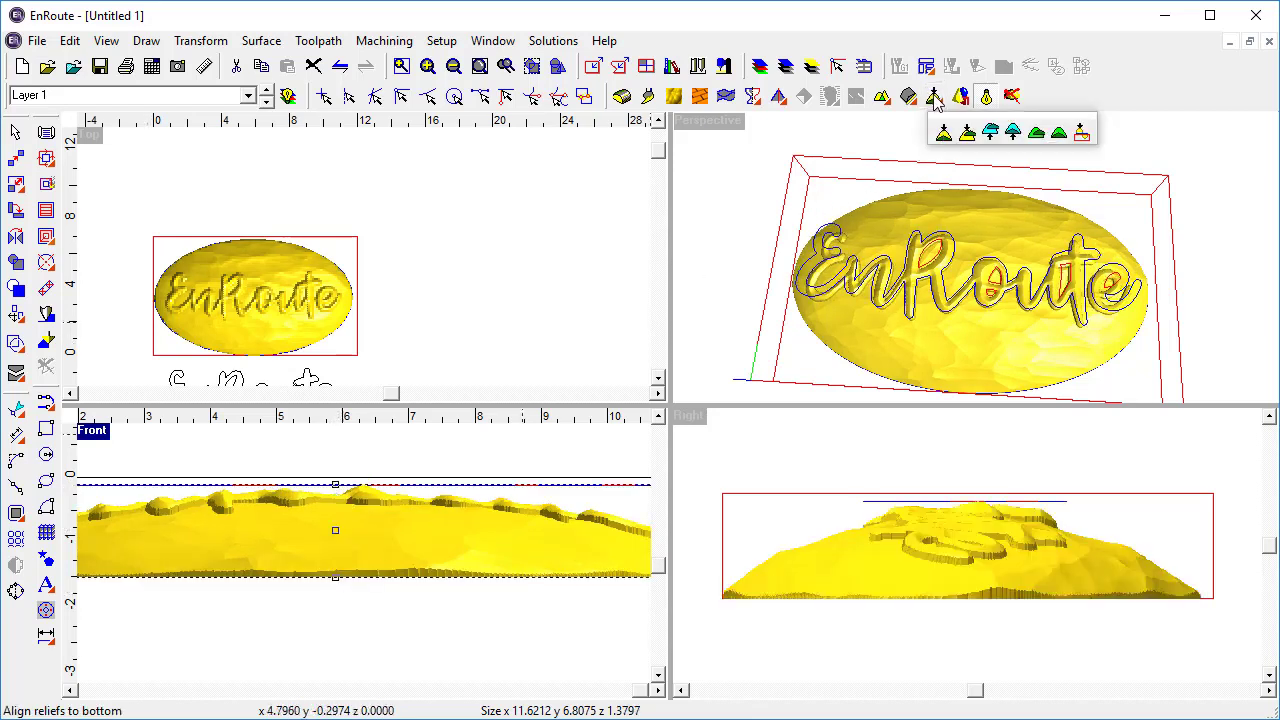
{"action": "left_click", "coordinate": [990, 133]}
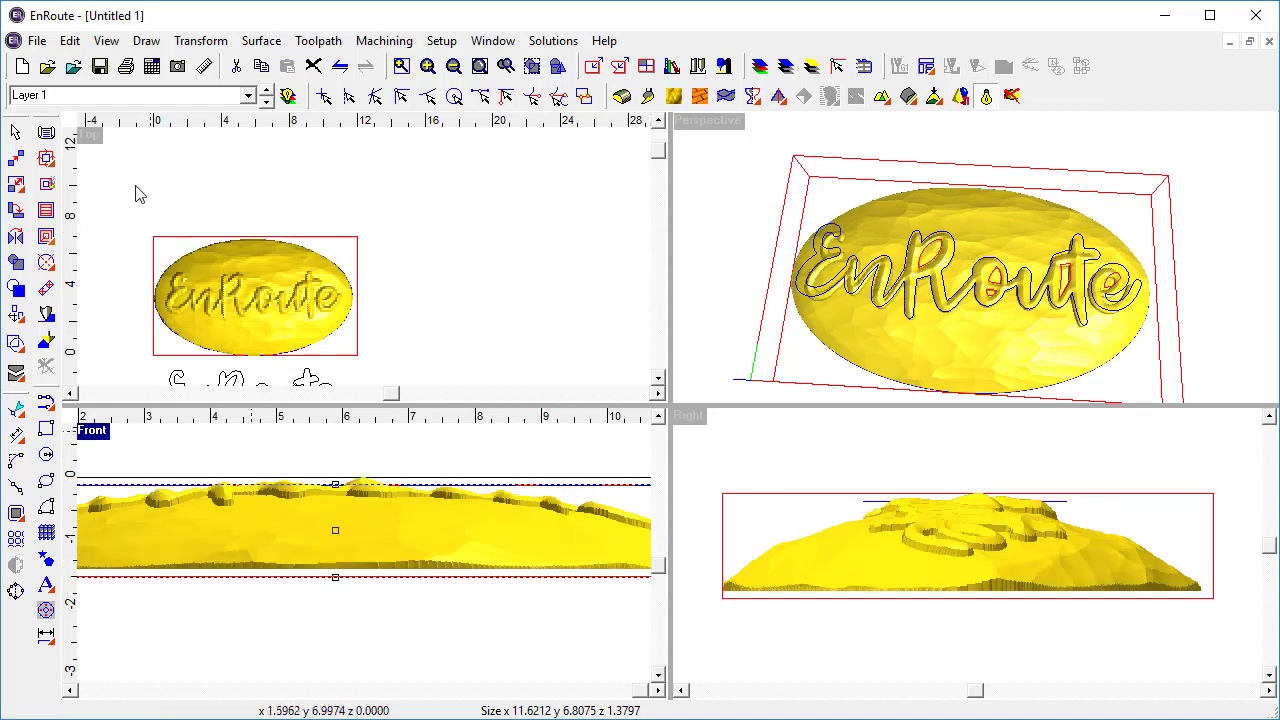
{"action": "double_click", "coordinate": [97, 148]}
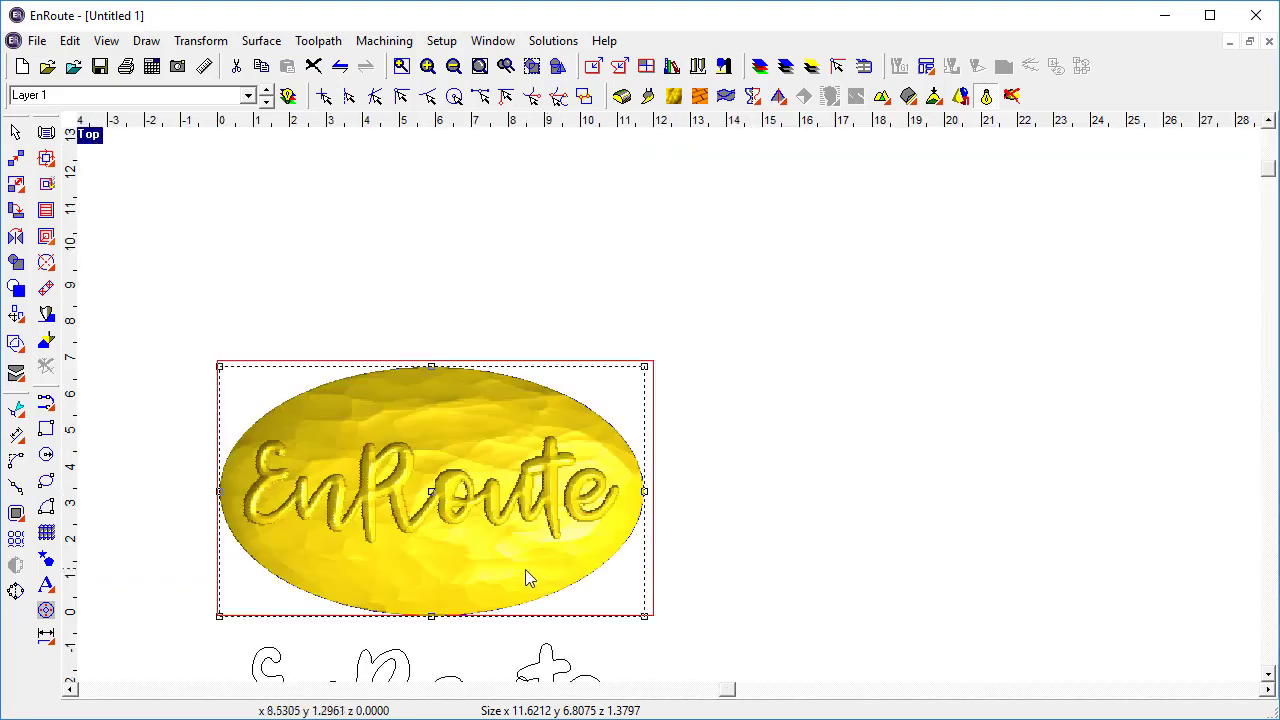
Start an island fill over the centred oval and add the .375 ball nose as the Fill tool
{"action": "middle_click_drag", "start_coordinate": [526, 569], "coordinate": [734, 448]}
{"action": "scroll", "coordinate": [734, 448], "scroll_direction": "up", "scroll_amount": 1}
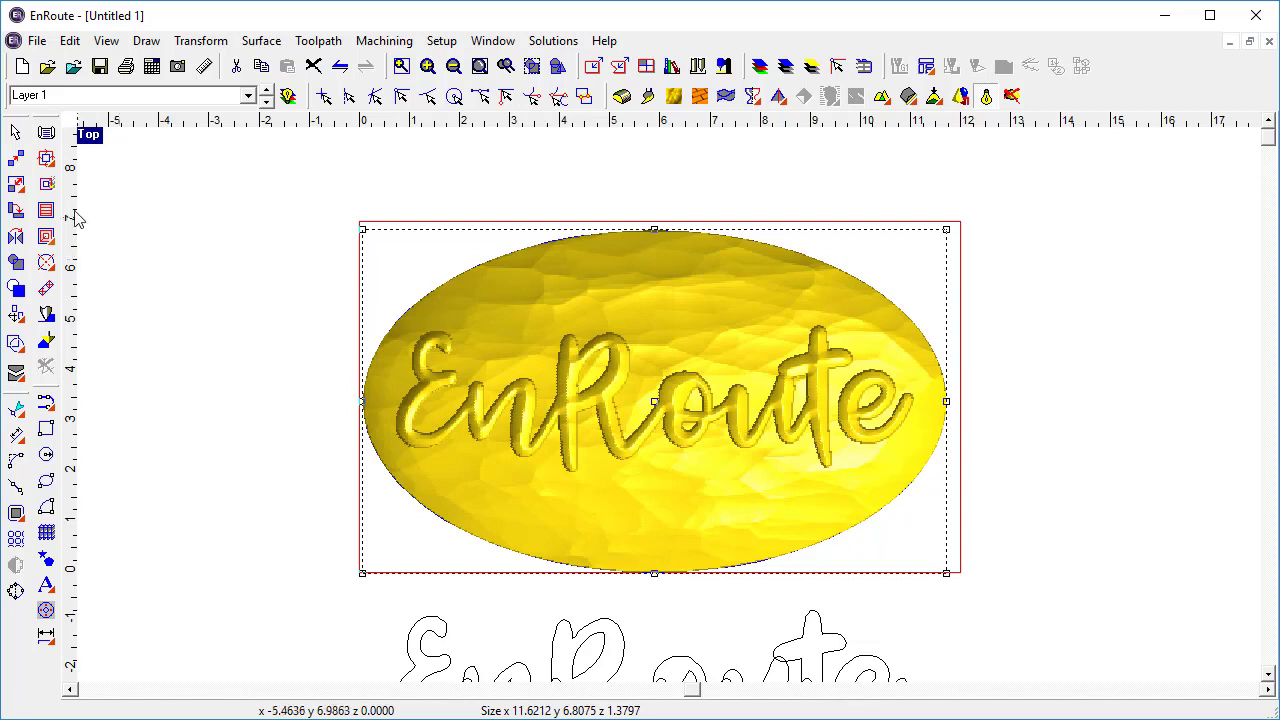
{"action": "left_click", "coordinate": [46, 236]}
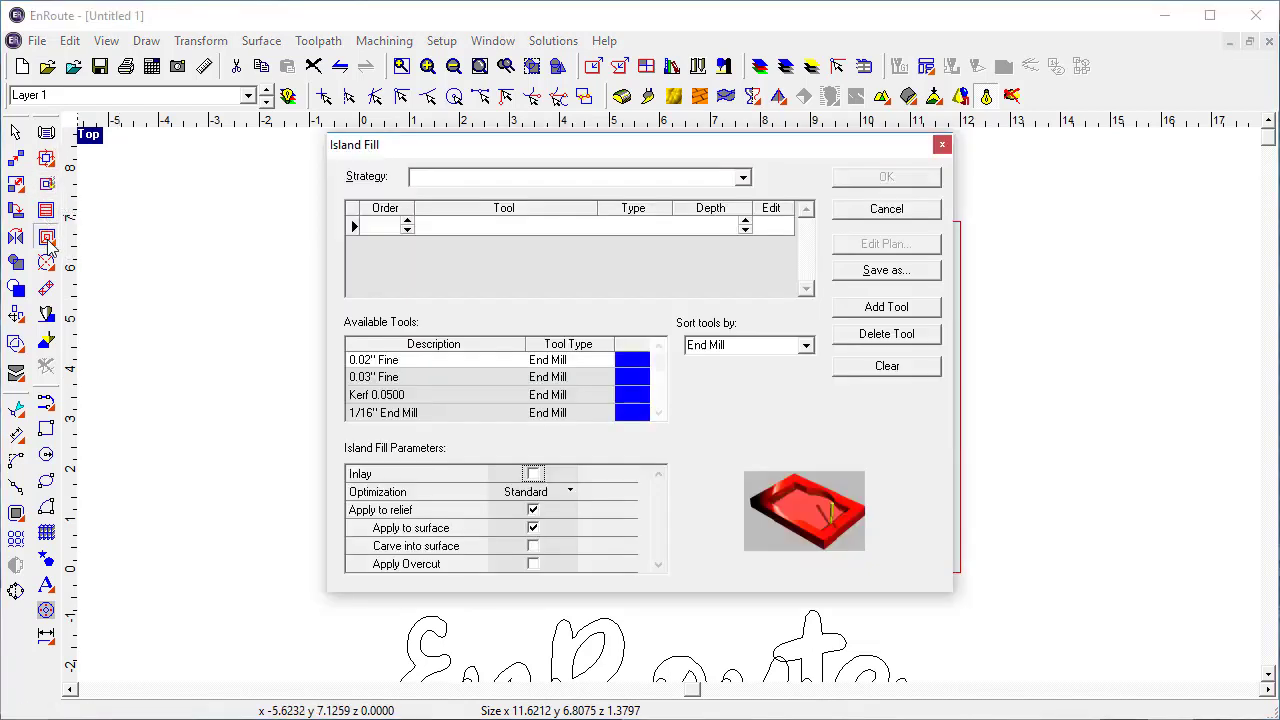
{"action": "left_click", "coordinate": [800, 345]}
{"action": "left_click", "coordinate": [766, 404]}
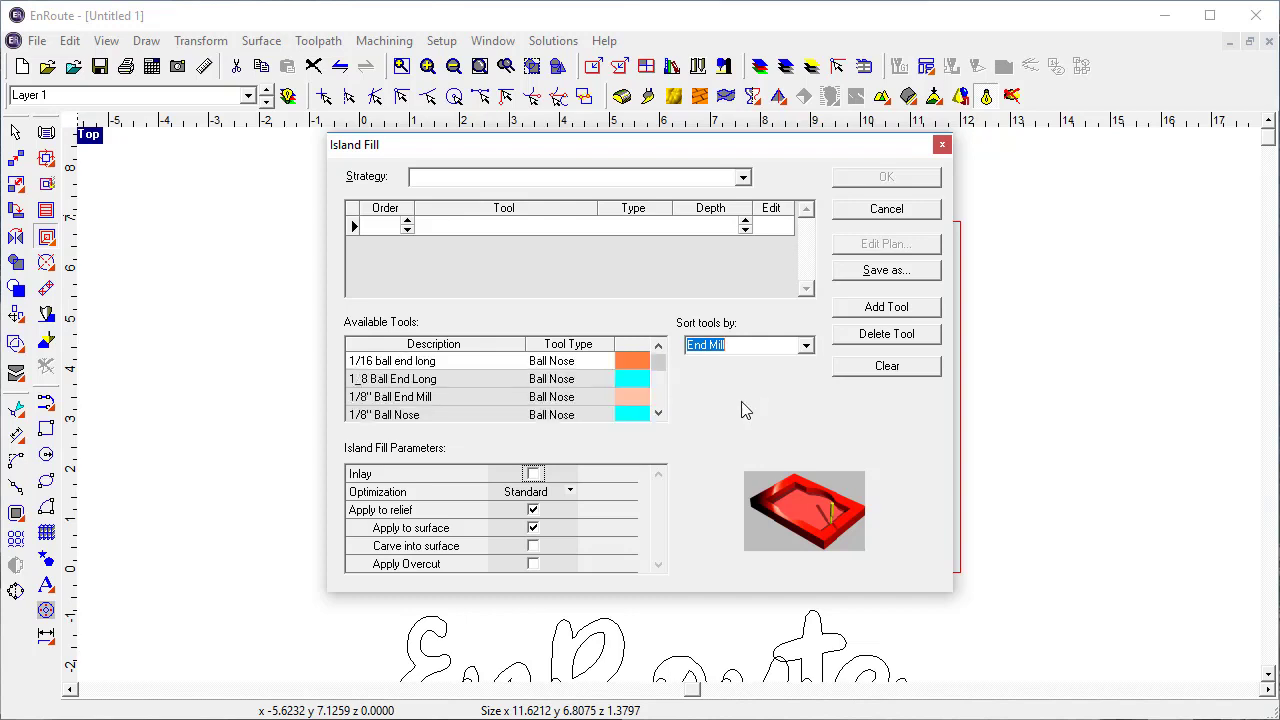
{"action": "left_click", "coordinate": [658, 413]}
{"action": "left_click", "coordinate": [658, 413]}
{"action": "left_click", "coordinate": [658, 413]}
{"action": "left_click", "coordinate": [658, 413]}
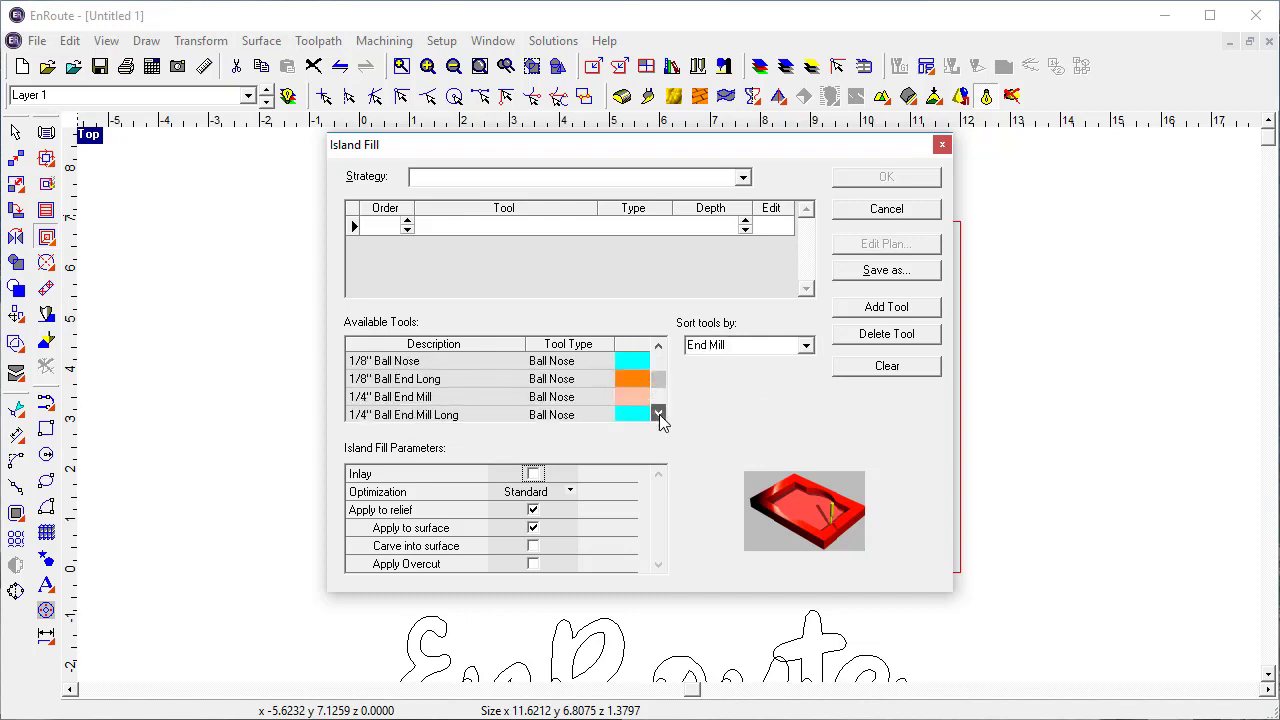
{"action": "left_click", "coordinate": [658, 413]}
{"action": "left_click", "coordinate": [658, 413]}
{"action": "left_click", "coordinate": [658, 413]}
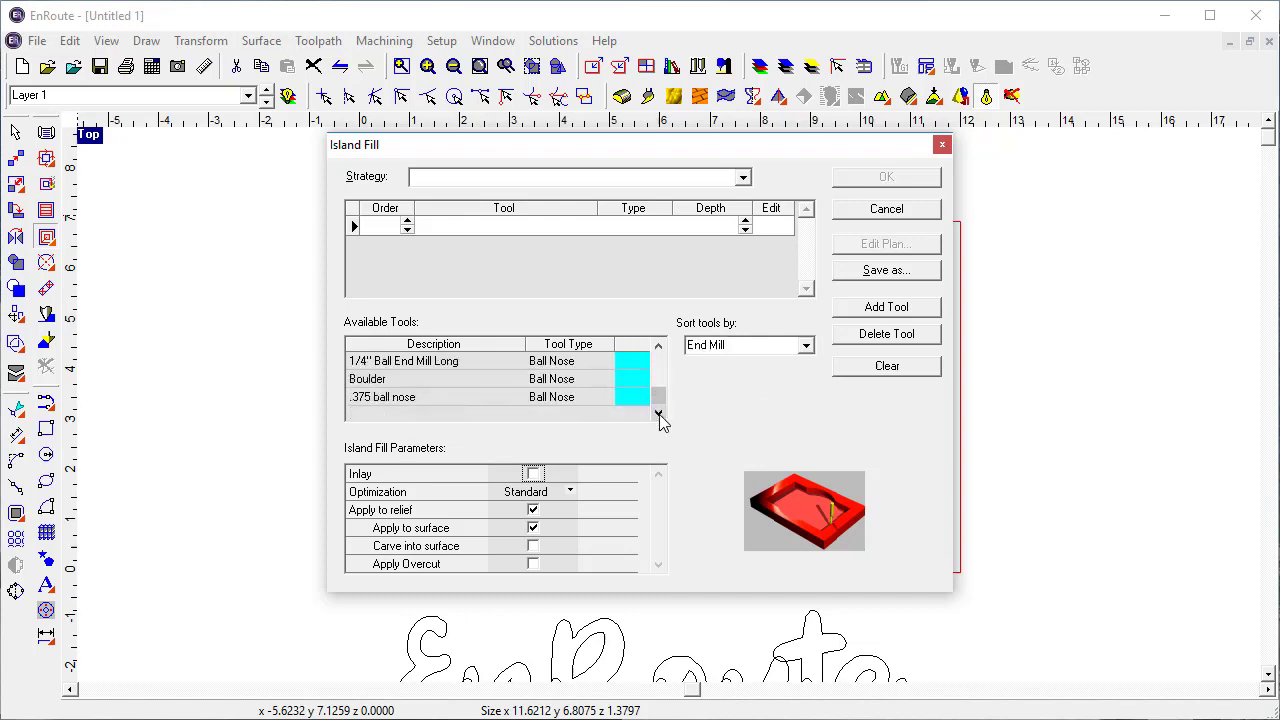
{"action": "double_click", "coordinate": [382, 397]}
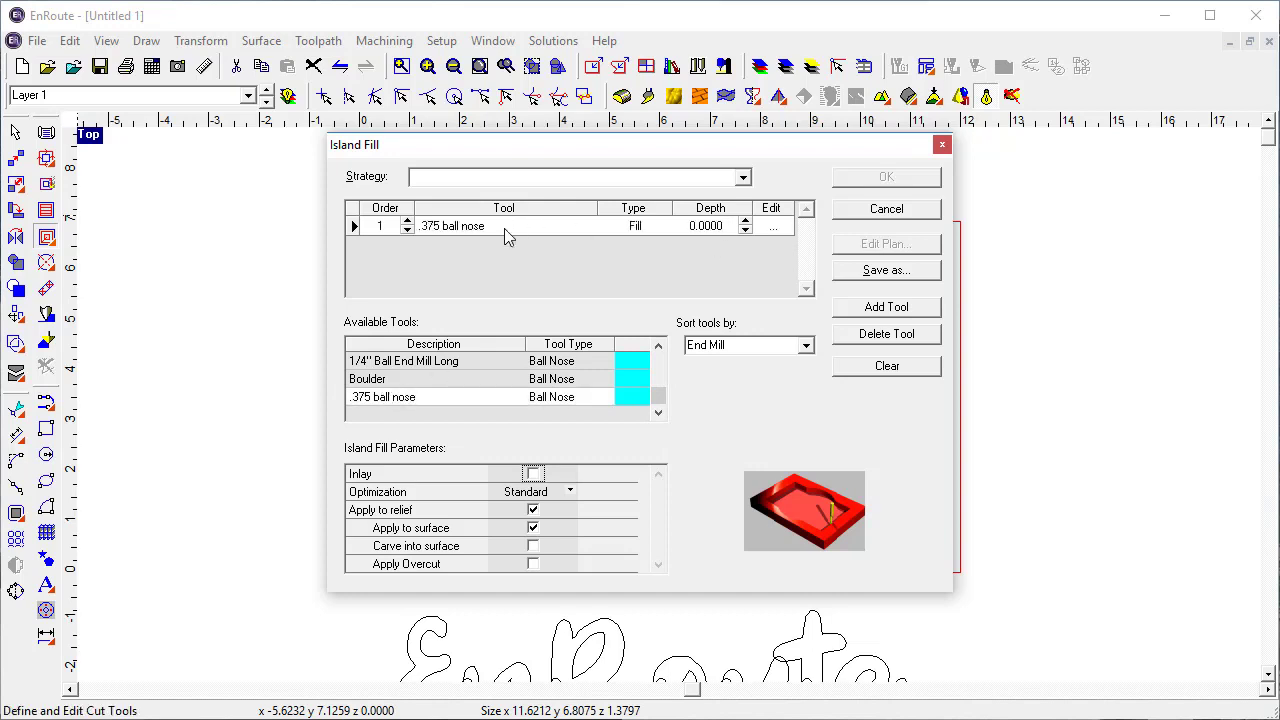
Set the ball-nose pass depth to 1.4 and enable overcut at 0.08
{"action": "double_click", "coordinate": [728, 229]}
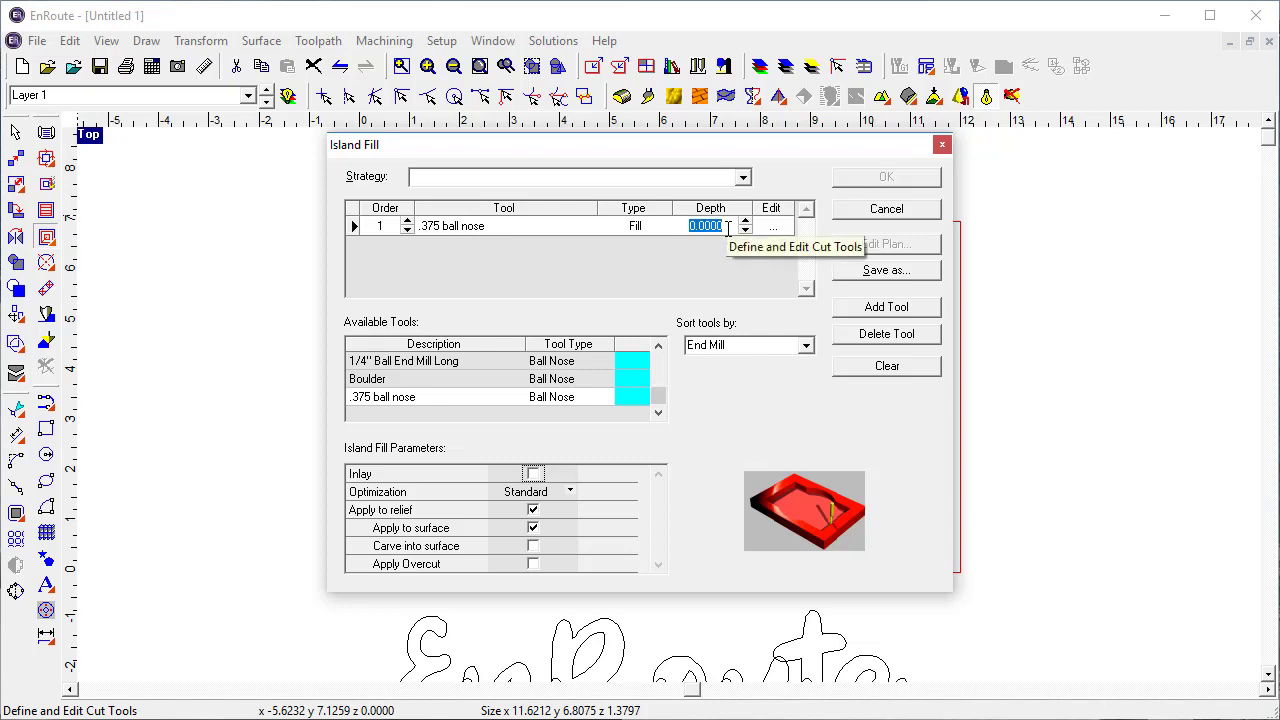
{"action": "type", "text": "1.4"}
{"action": "key", "text": "Return"}
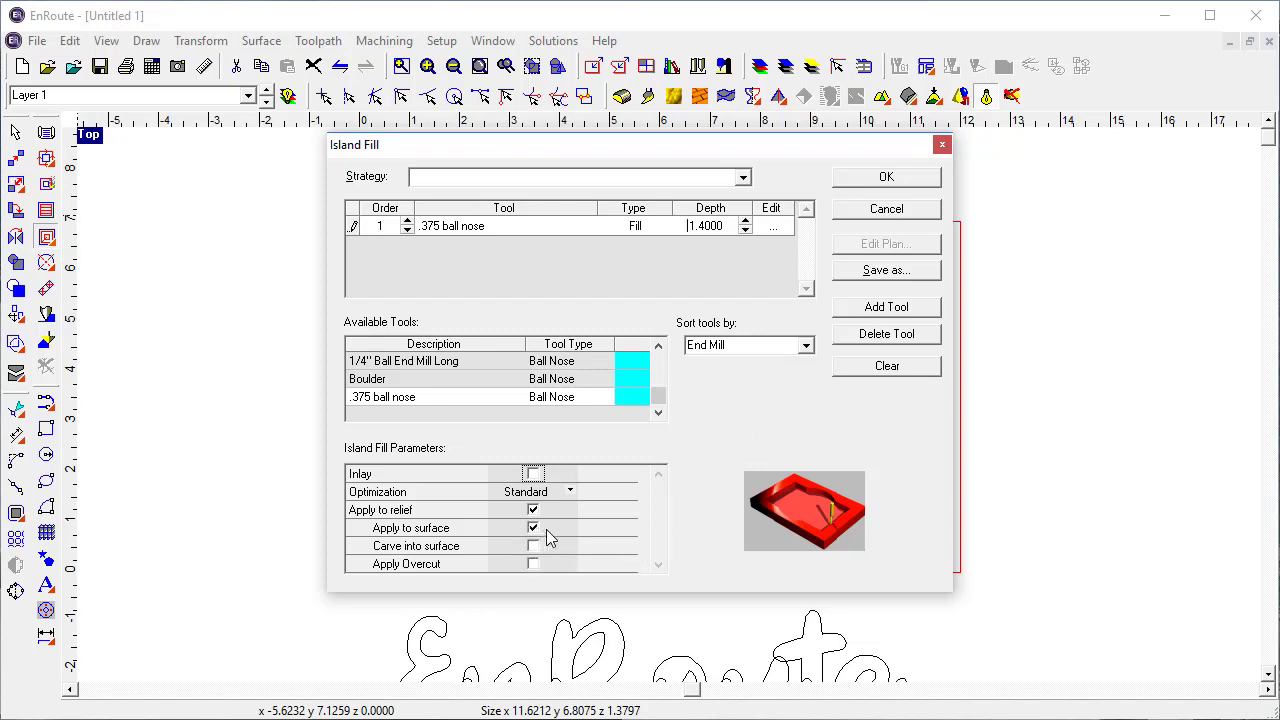
{"action": "left_click", "coordinate": [540, 564]}
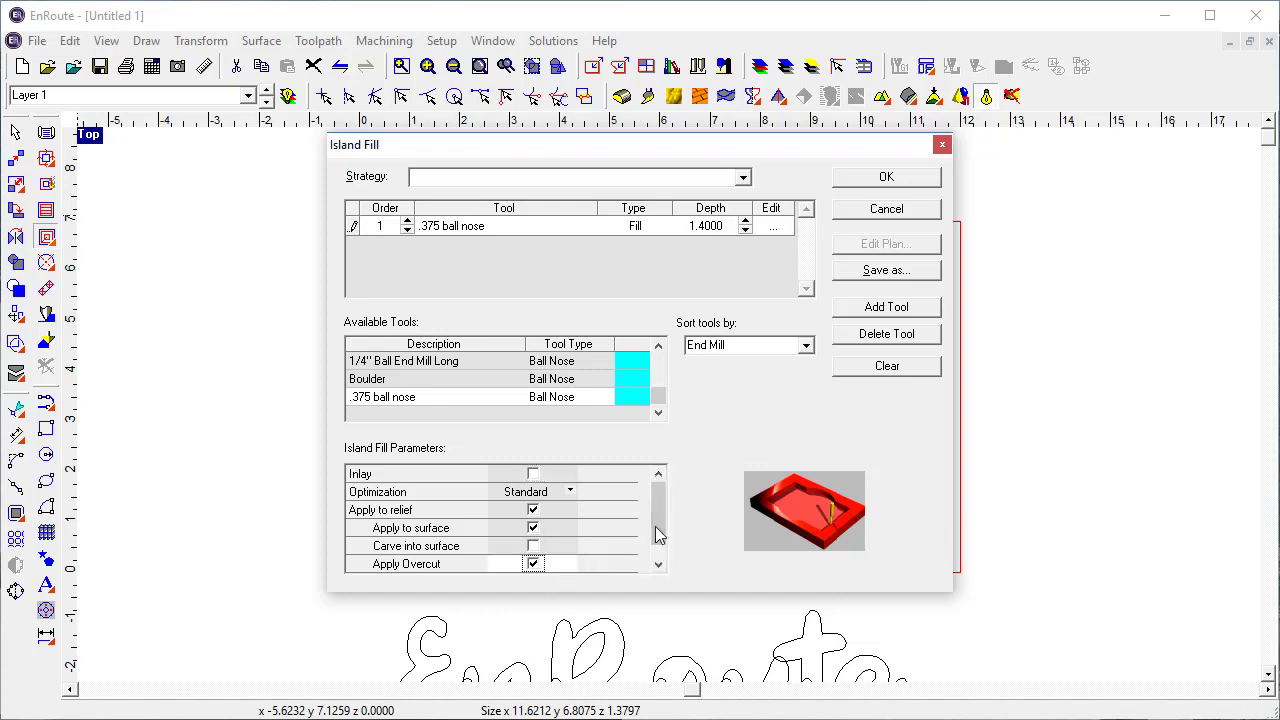
{"action": "left_click_drag", "start_coordinate": [655, 535], "coordinate": [655, 545]}
{"action": "left_click", "coordinate": [545, 564]}
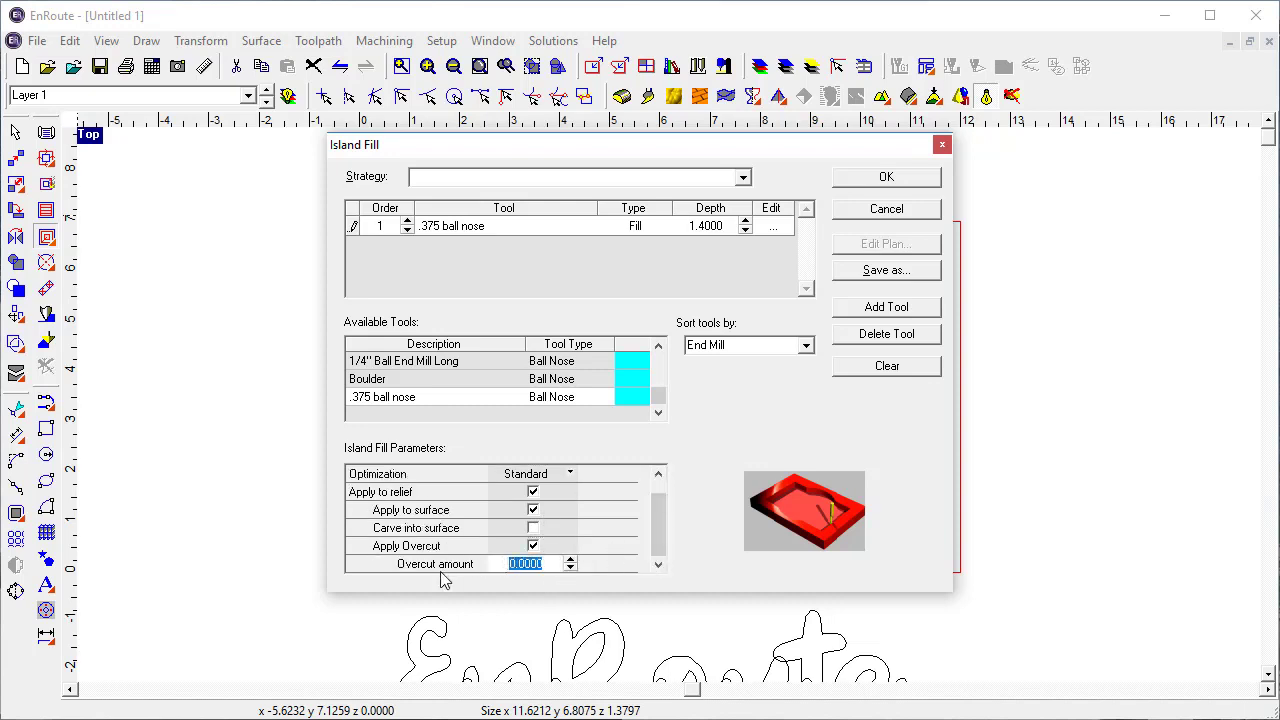
{"action": "type", "text": "0.08"}
{"action": "key", "text": "Tab"}
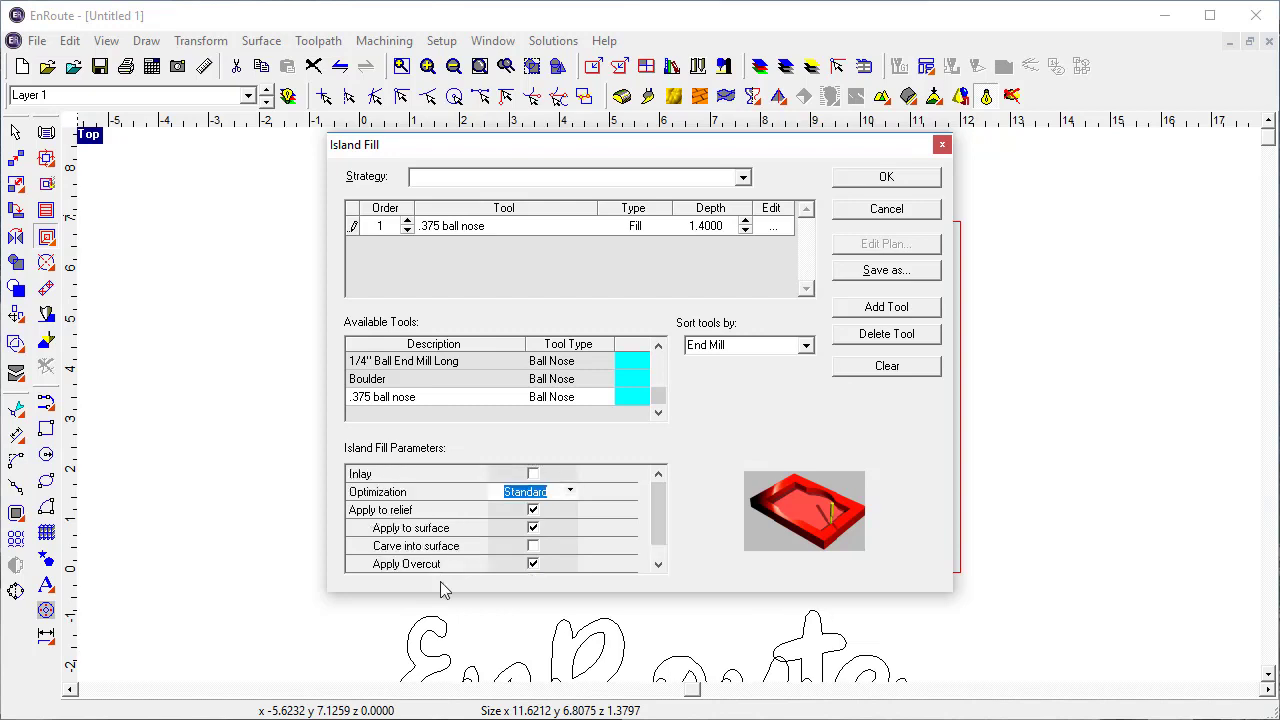
{"action": "left_click_drag", "start_coordinate": [663, 497], "coordinate": [660, 543]}
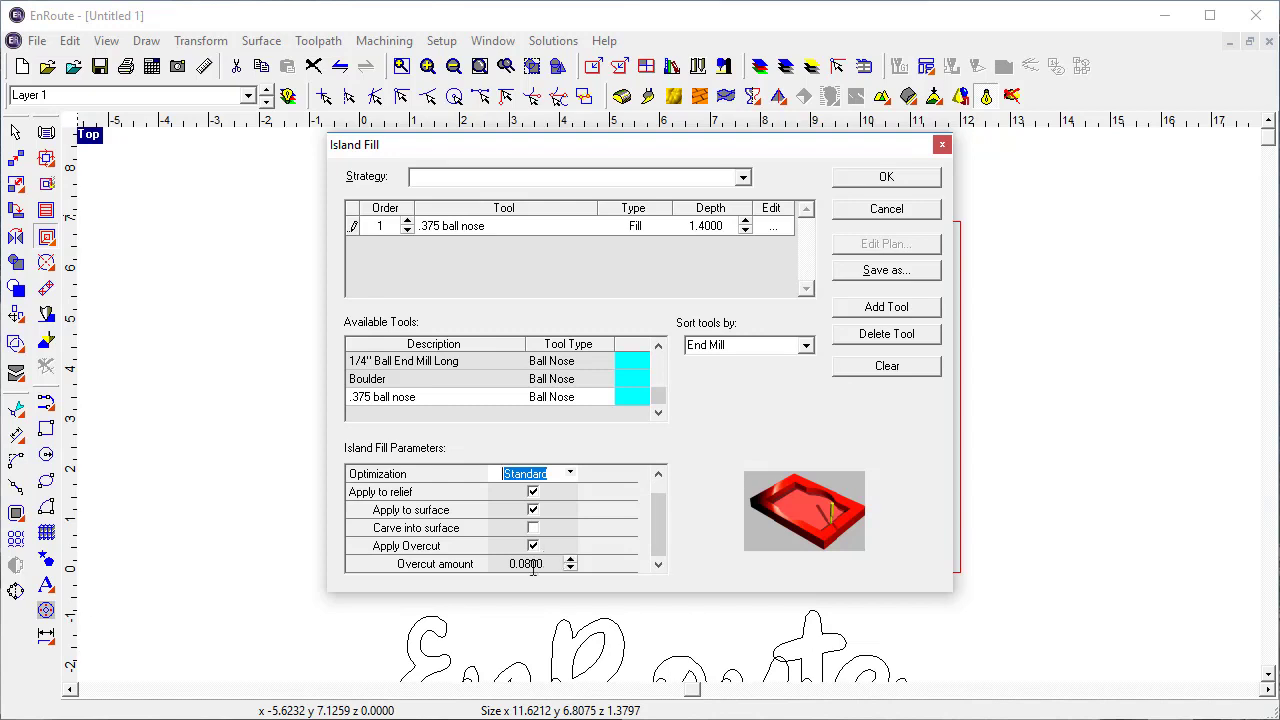
Set the ball-nose pass feed rate to 320 and plunge rate to 50
{"action": "left_click", "coordinate": [778, 227]}
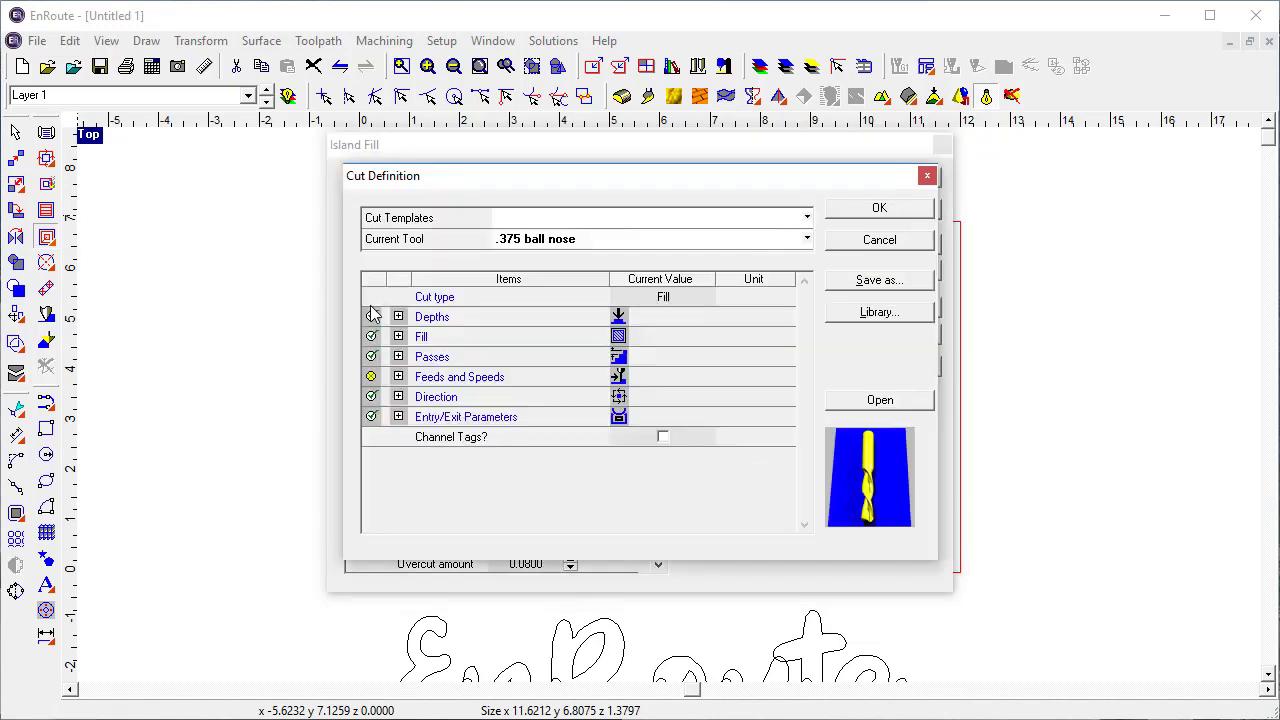
{"action": "left_click", "coordinate": [398, 376]}
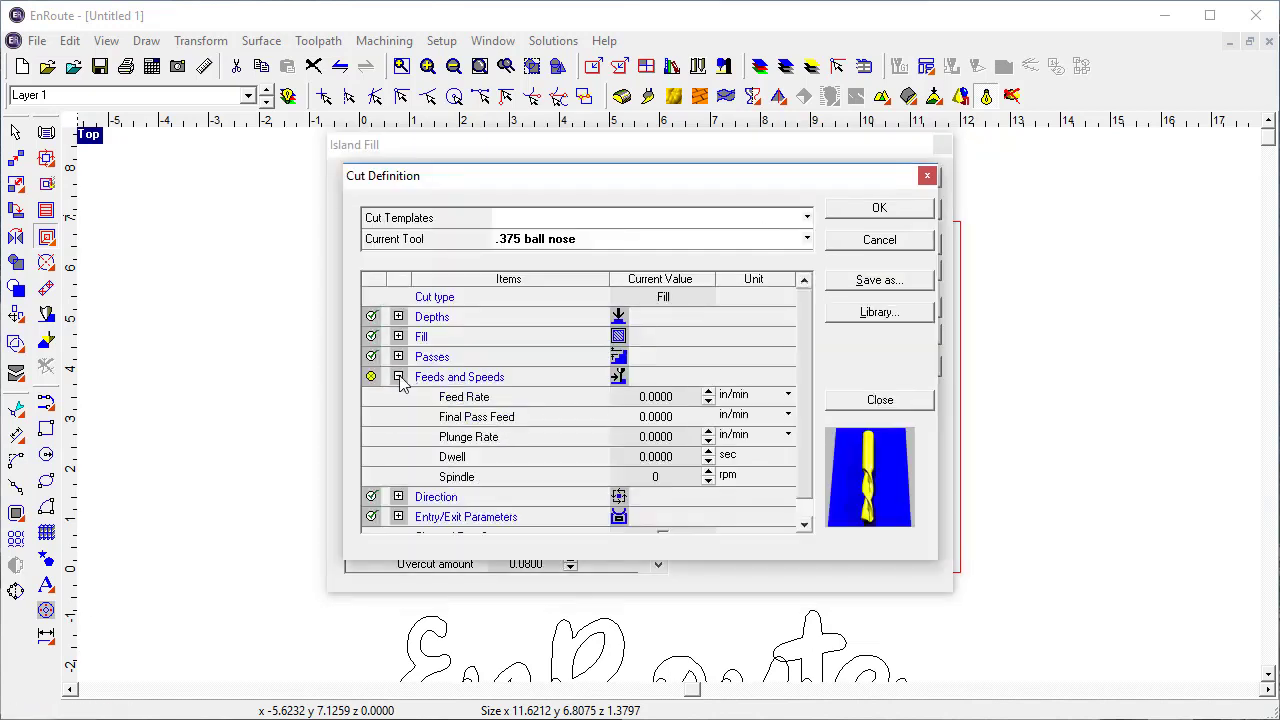
{"action": "left_click", "coordinate": [680, 397]}
{"action": "double_click", "coordinate": [680, 397]}
{"action": "type", "text": "320"}
{"action": "key", "text": "Tab"}
{"action": "key", "text": "Tab"}
{"action": "type", "text": "5"}
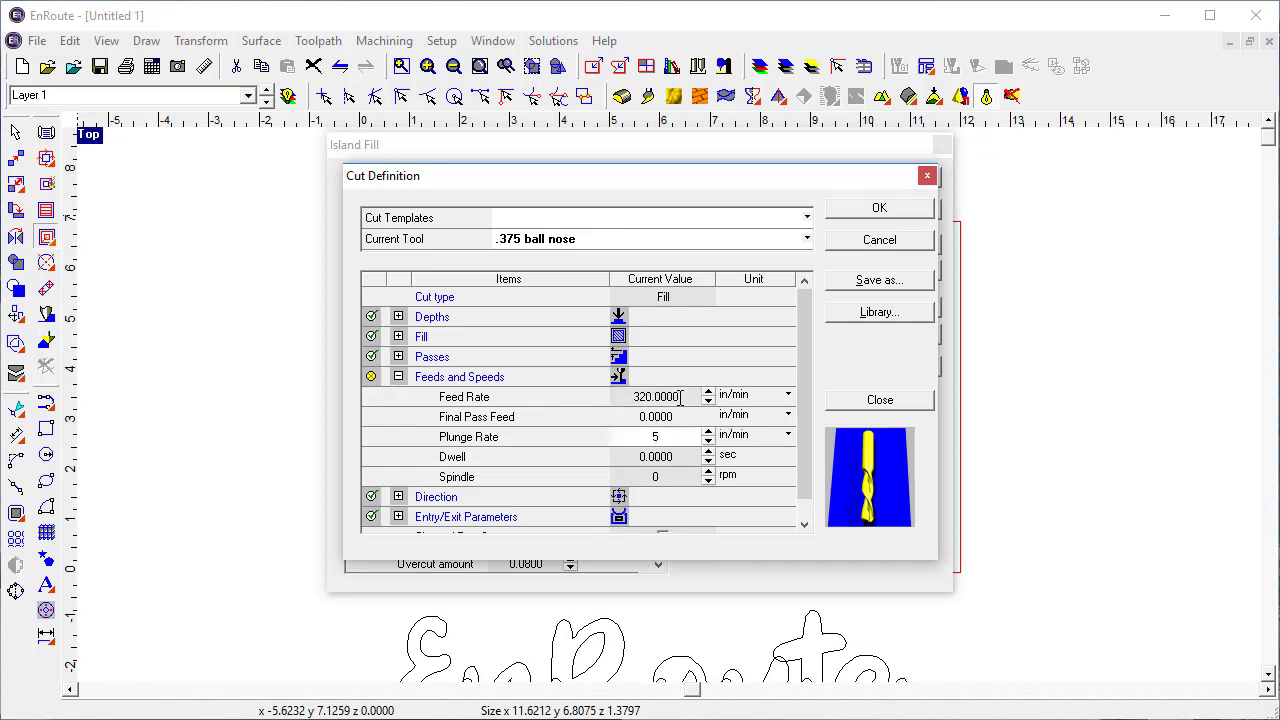
{"action": "type", "text": "0"}
{"action": "key", "text": "Tab"}
{"action": "key", "text": "Tab"}
{"action": "key", "text": "Tab"}
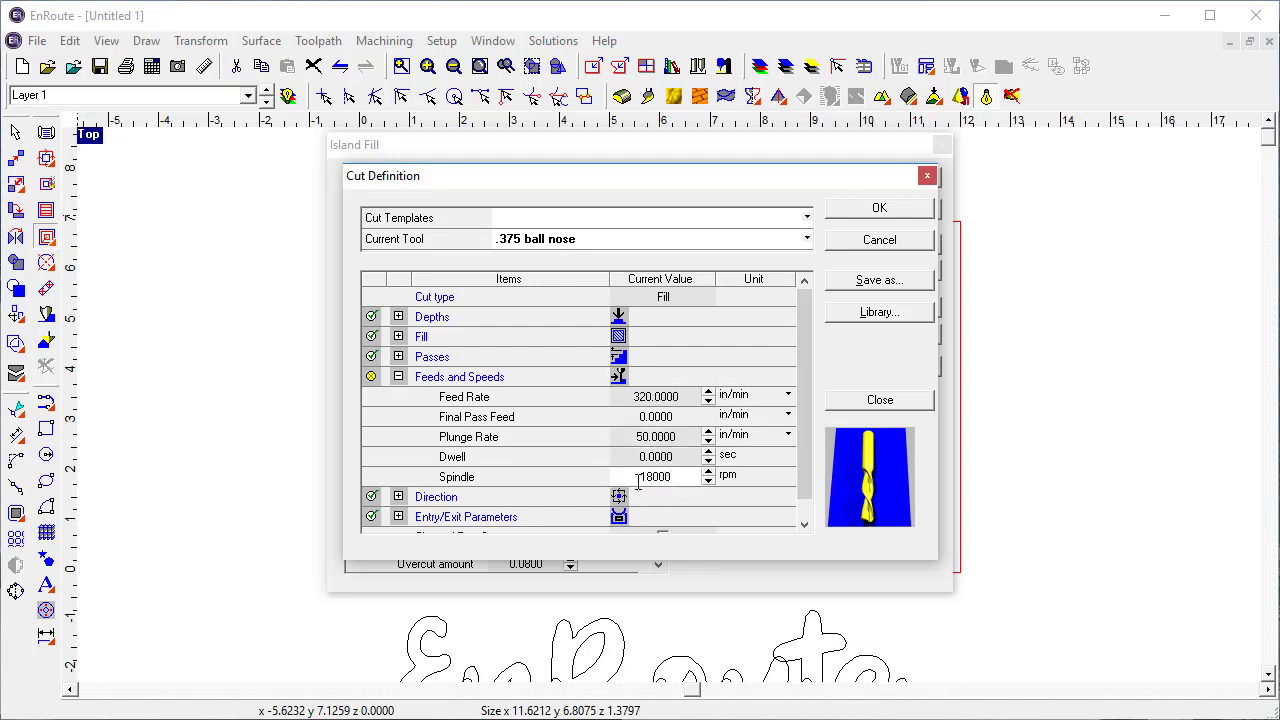
Set the fill overlap to 90%, accept the cut definition, and generate the island fill
{"action": "left_click", "coordinate": [398, 377]}
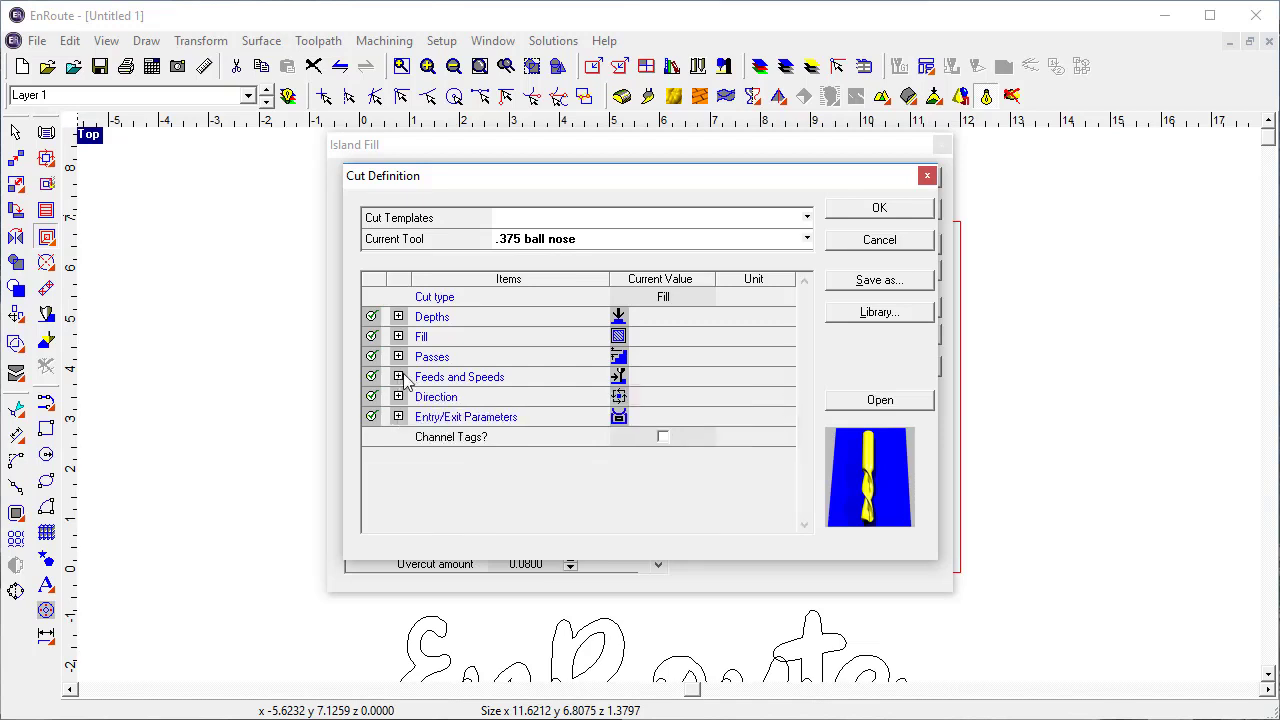
{"action": "left_click", "coordinate": [398, 337]}
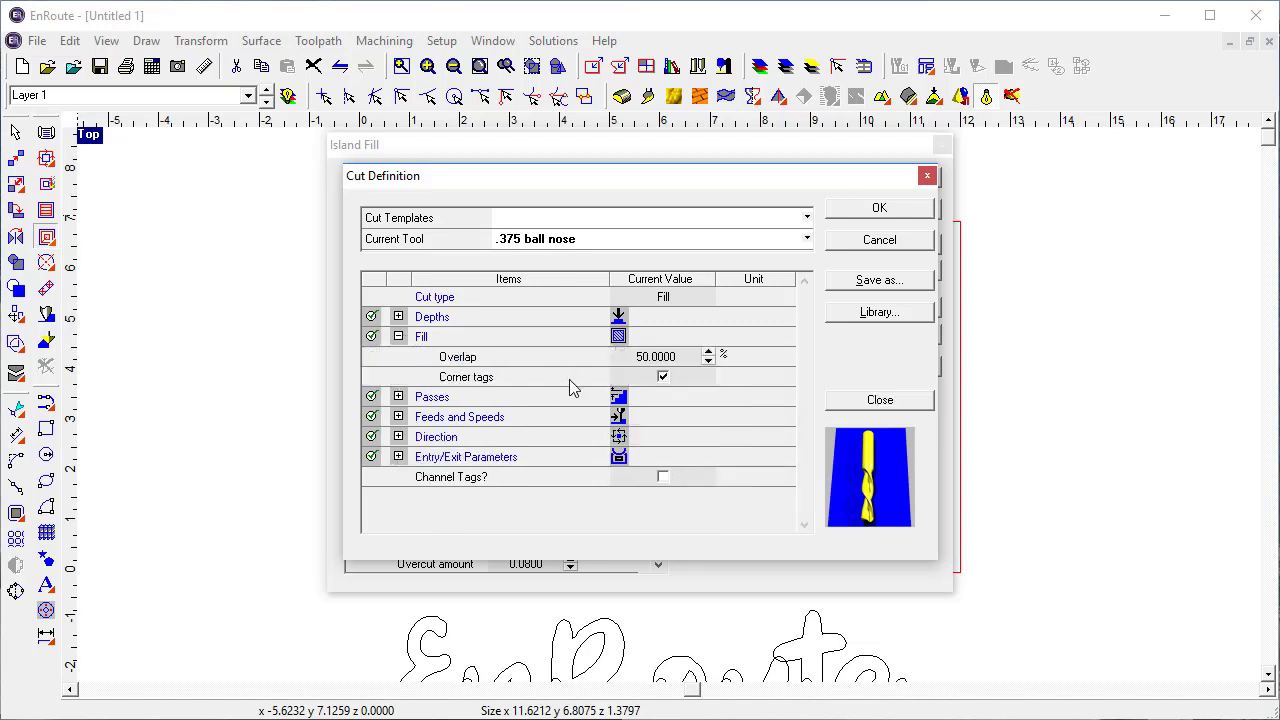
{"action": "left_click", "coordinate": [683, 356]}
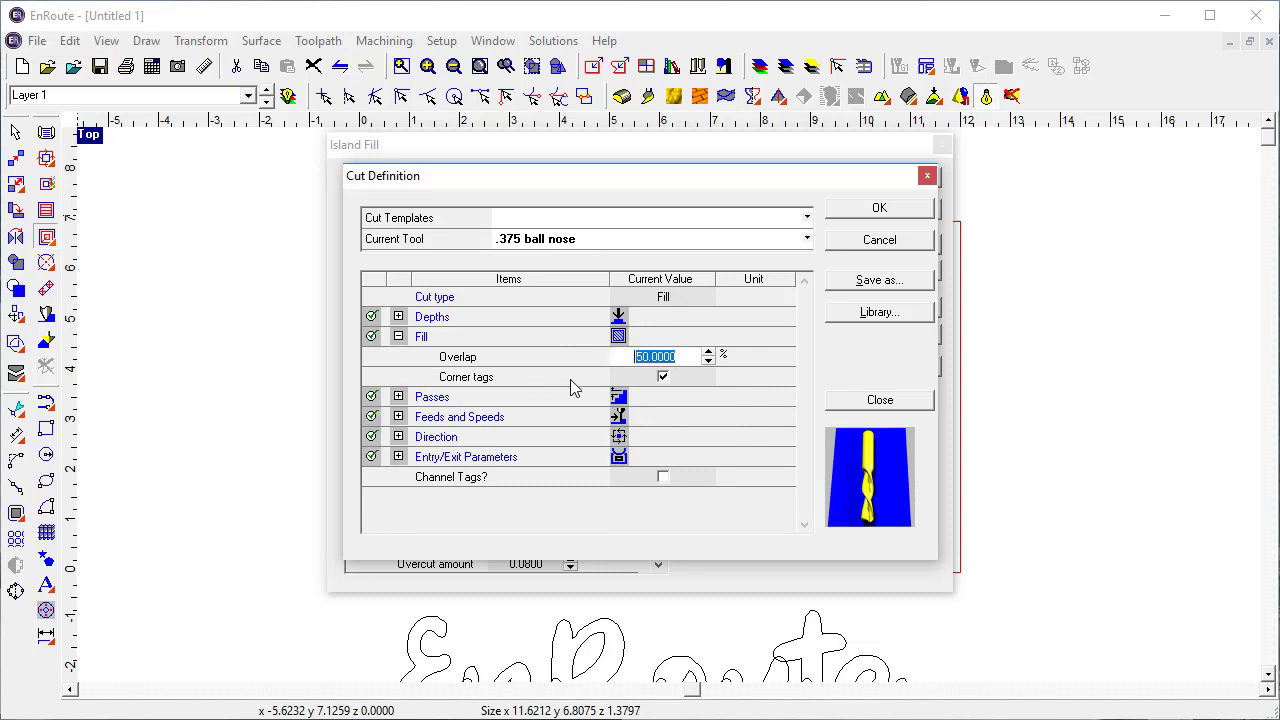
{"action": "type", "text": "90"}
{"action": "key", "text": "Tab"}
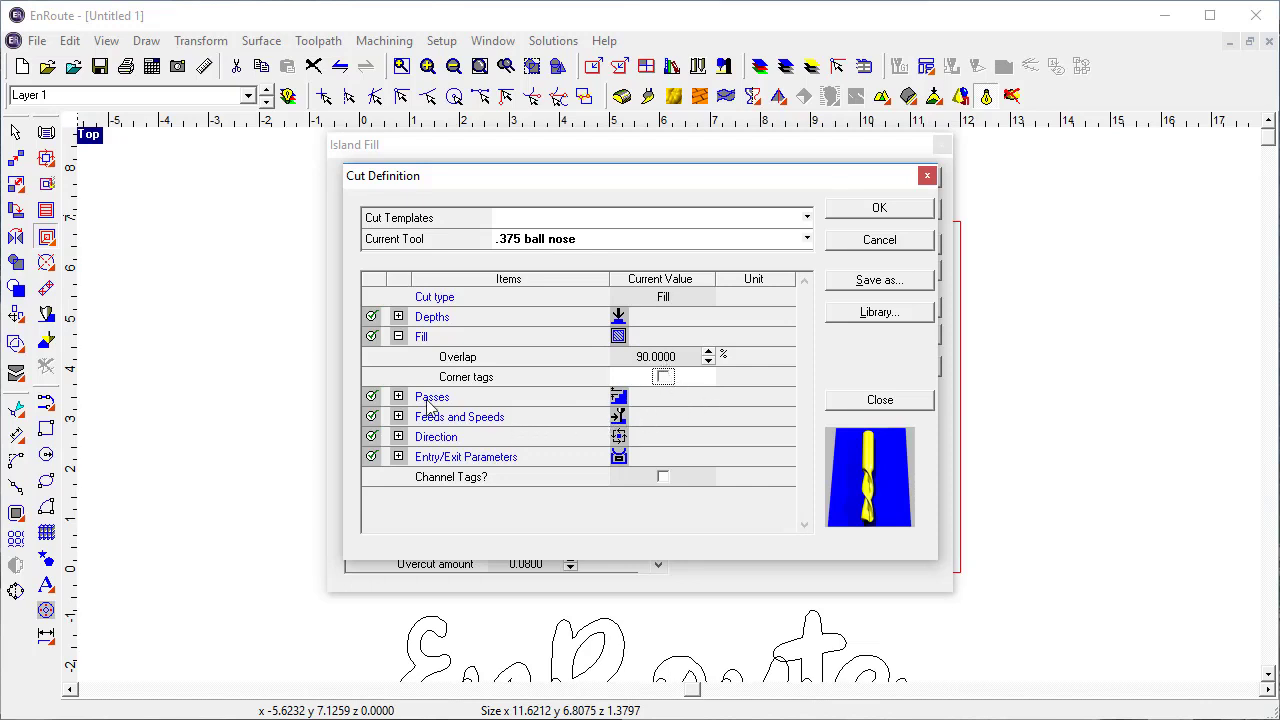
{"action": "left_click", "coordinate": [889, 209]}
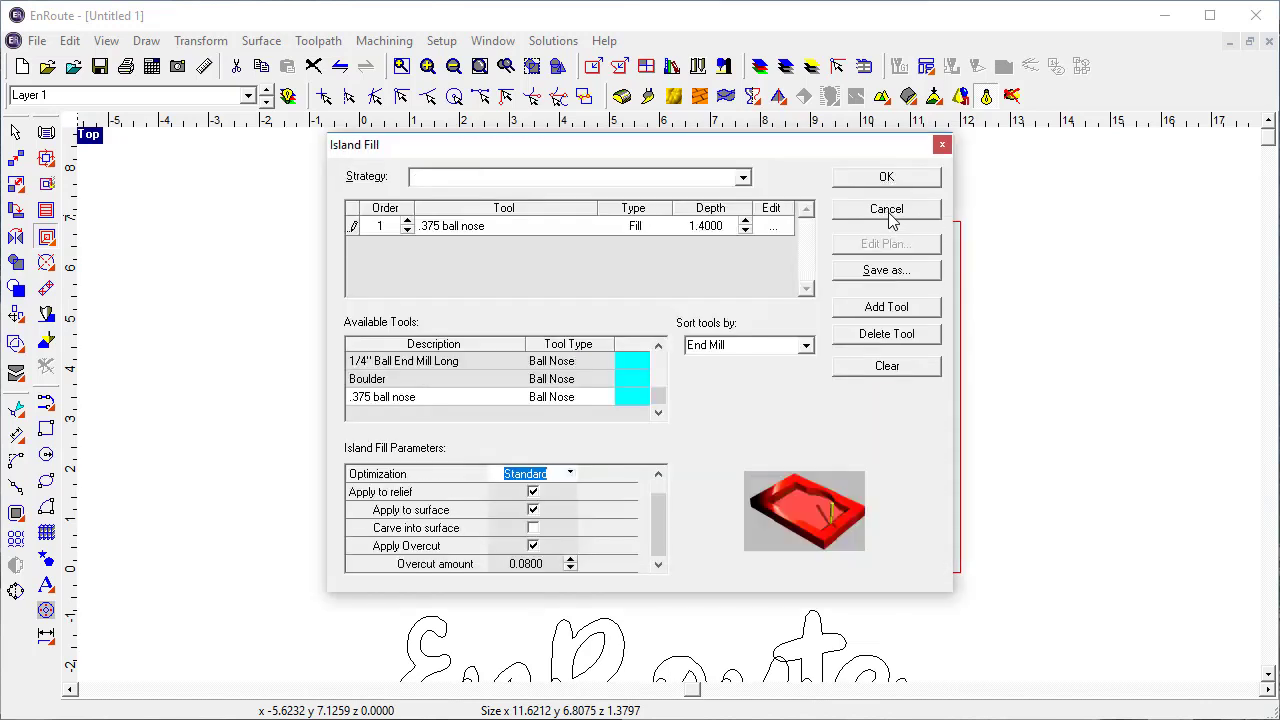
{"action": "left_click", "coordinate": [887, 178]}
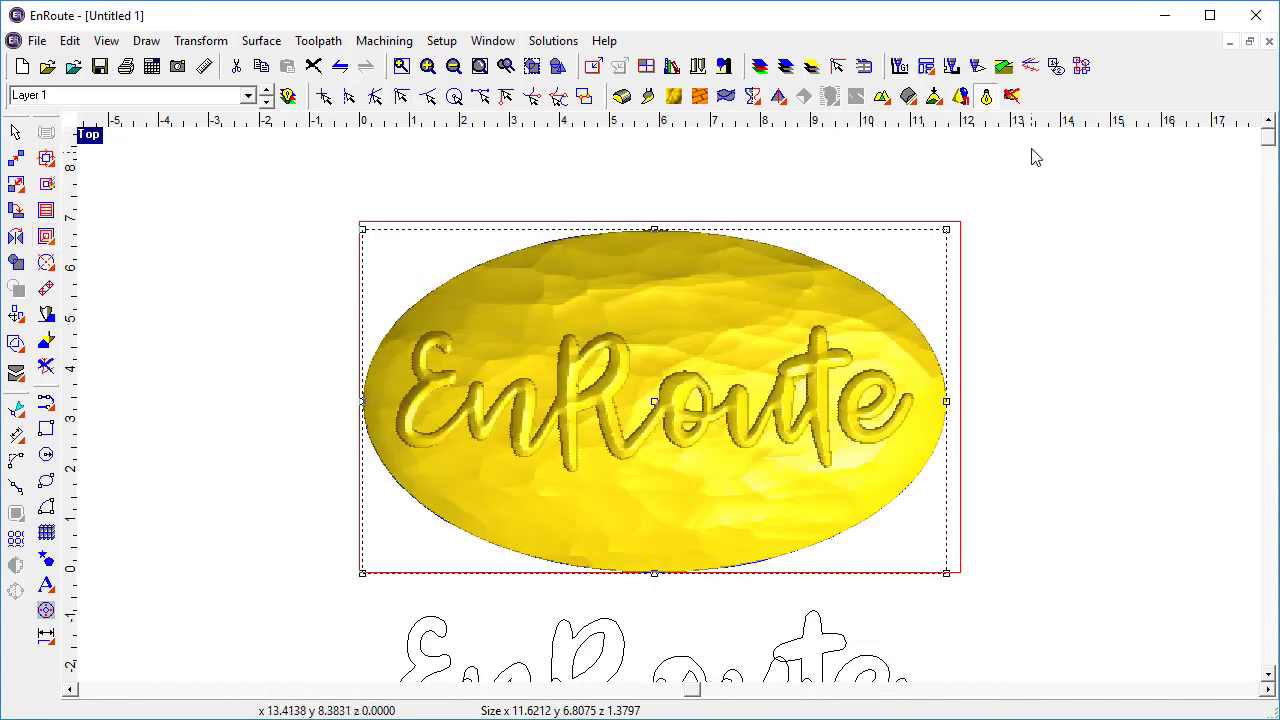
Turn off rendered view, delete the old toolpaths, and regenerate the island fill over the selected oval
{"action": "left_click", "coordinate": [986, 96]}
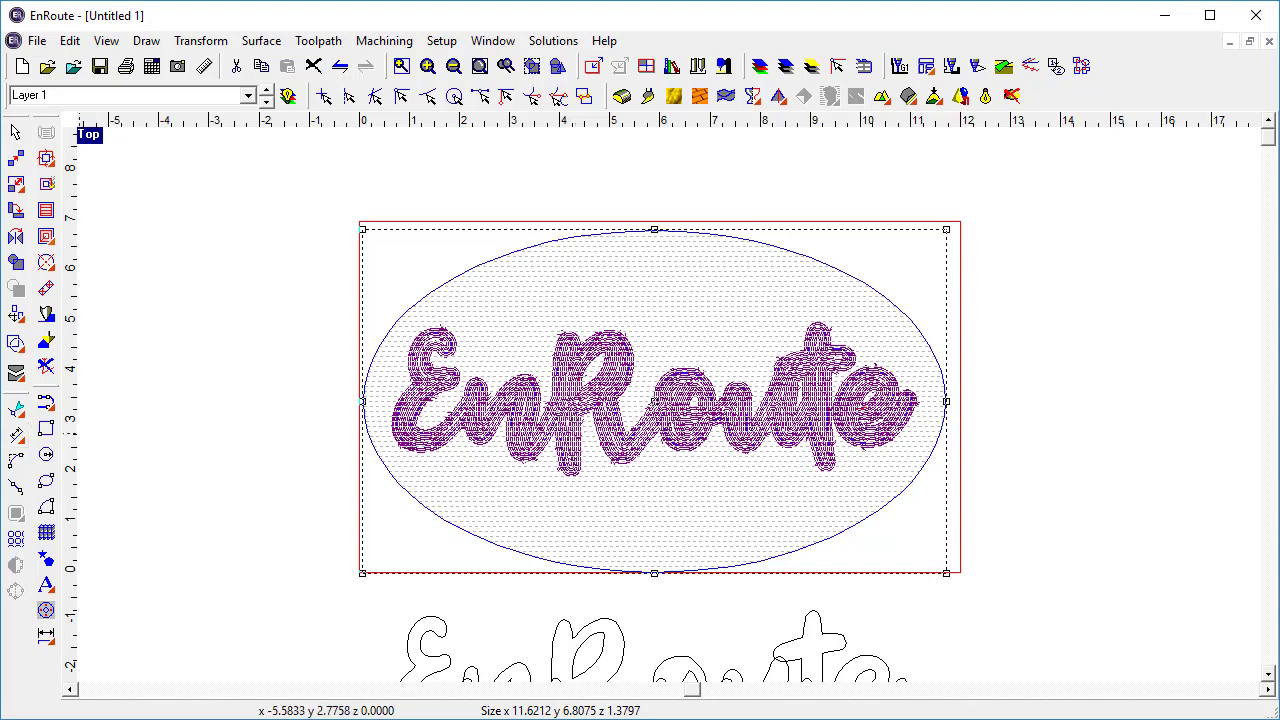
{"action": "left_click", "coordinate": [48, 370]}
{"action": "left_click", "coordinate": [271, 423]}
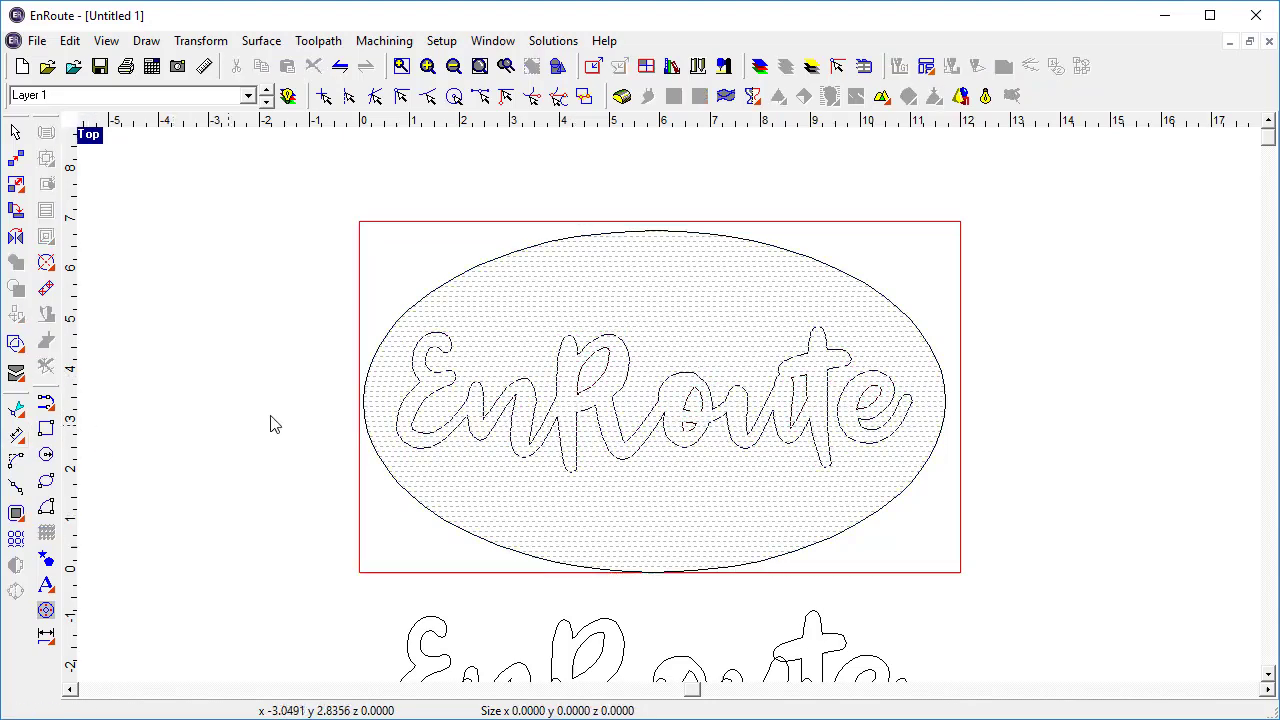
{"action": "left_click", "coordinate": [425, 297]}
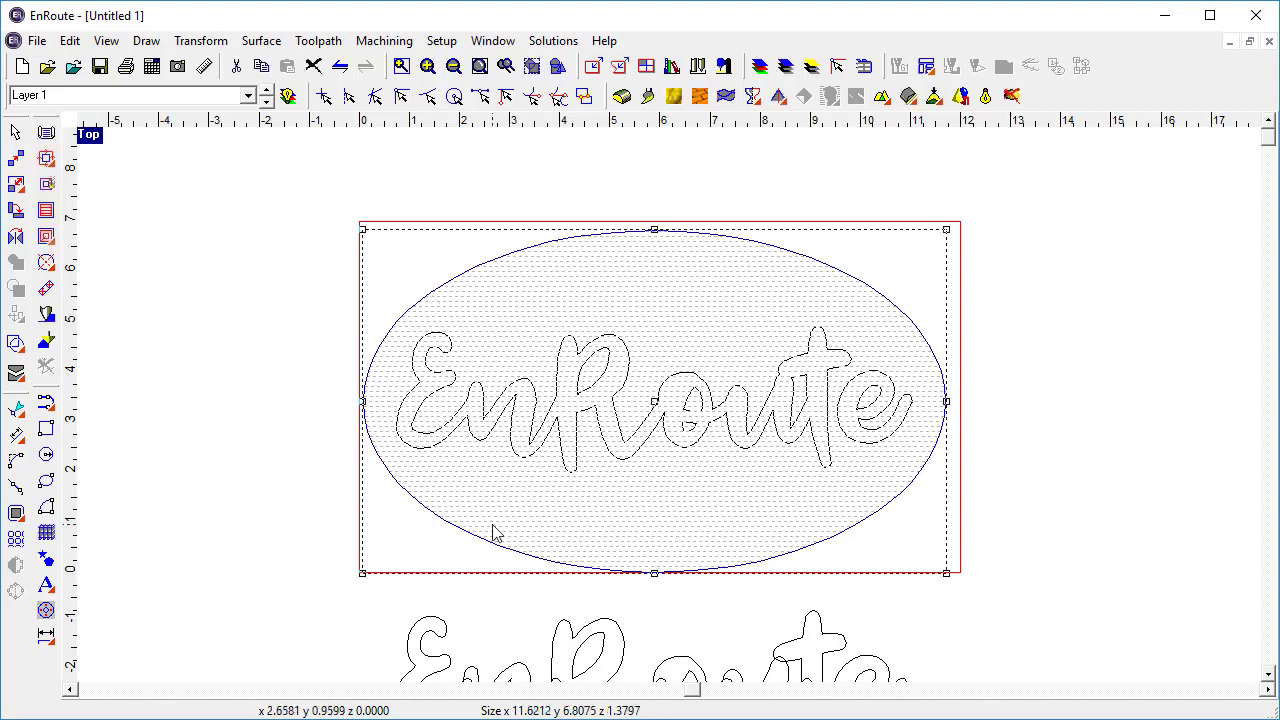
{"action": "left_click", "coordinate": [46, 236]}
{"action": "left_click", "coordinate": [886, 177]}
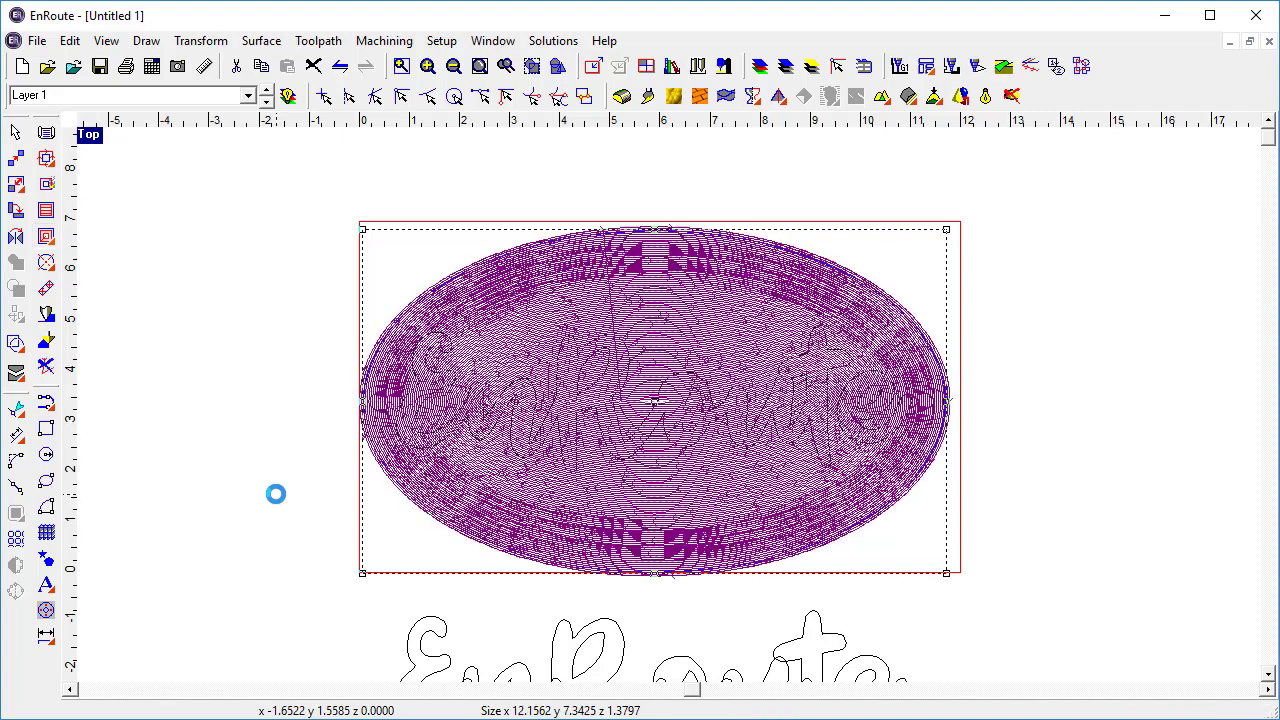
{"action": "left_click", "coordinate": [88, 136]}
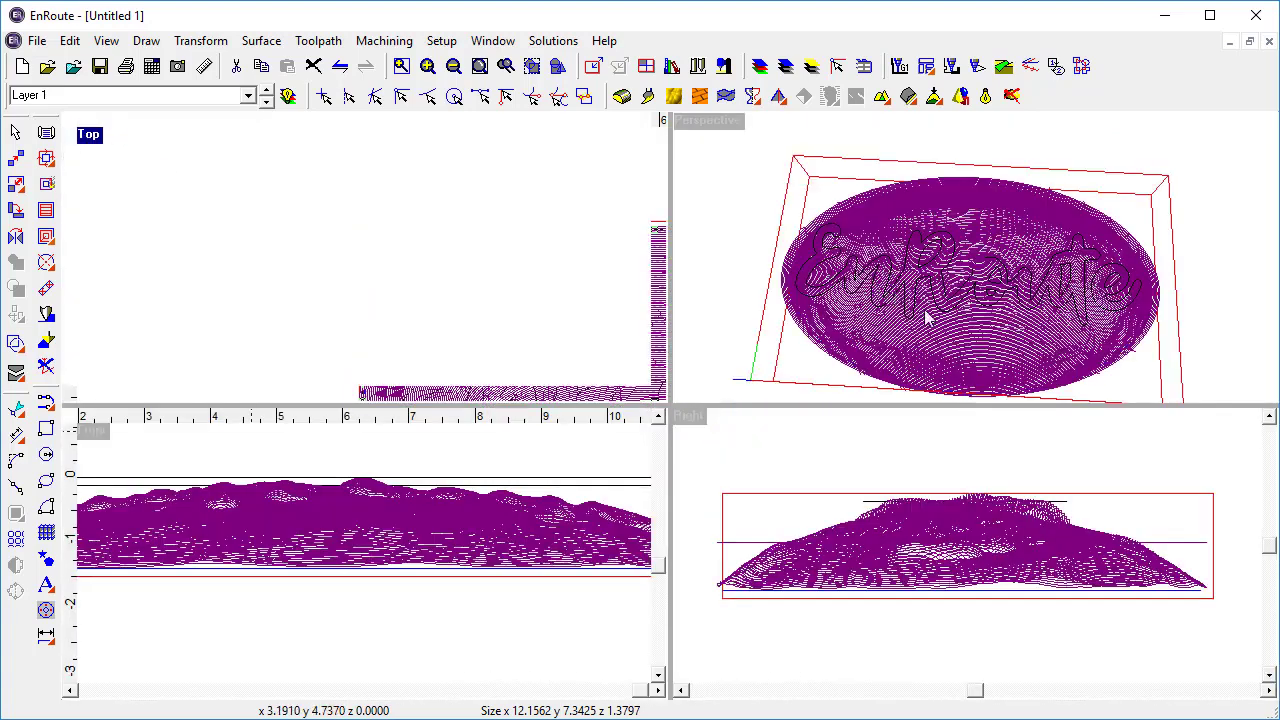
{"action": "left_click_drag", "start_coordinate": [1051, 371], "coordinate": [932, 279]}
{"action": "left_click", "coordinate": [697, 128]}
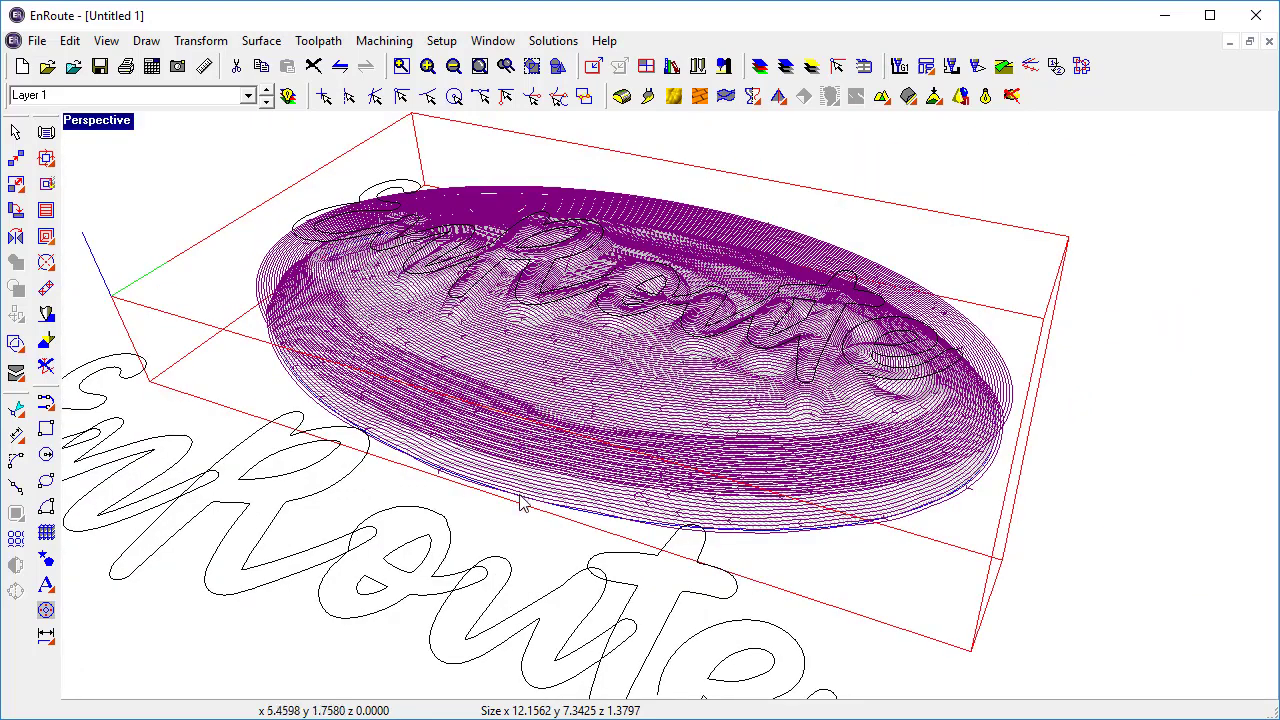
{"action": "left_click_drag", "start_coordinate": [523, 511], "coordinate": [818, 360]}
{"action": "left_click_drag", "start_coordinate": [690, 398], "coordinate": [764, 434]}
{"action": "left_click_drag", "start_coordinate": [580, 466], "coordinate": [734, 443]}
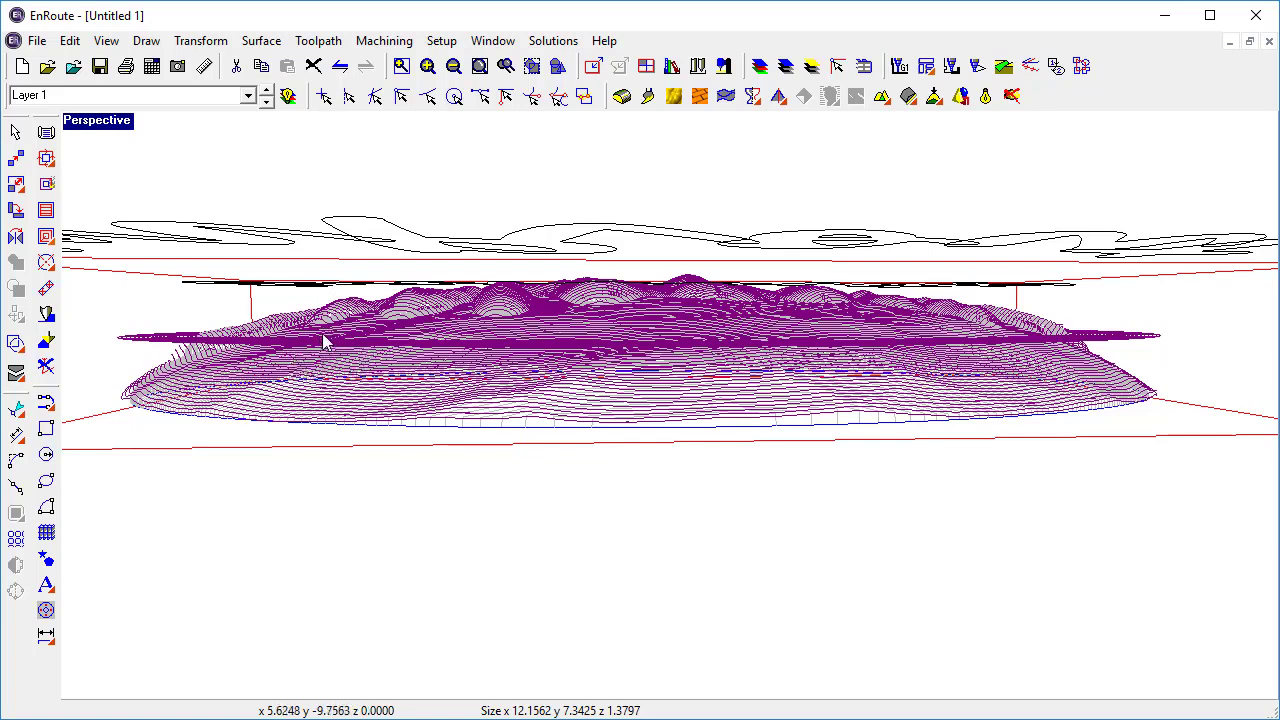
{"action": "double_click", "coordinate": [88, 125]}
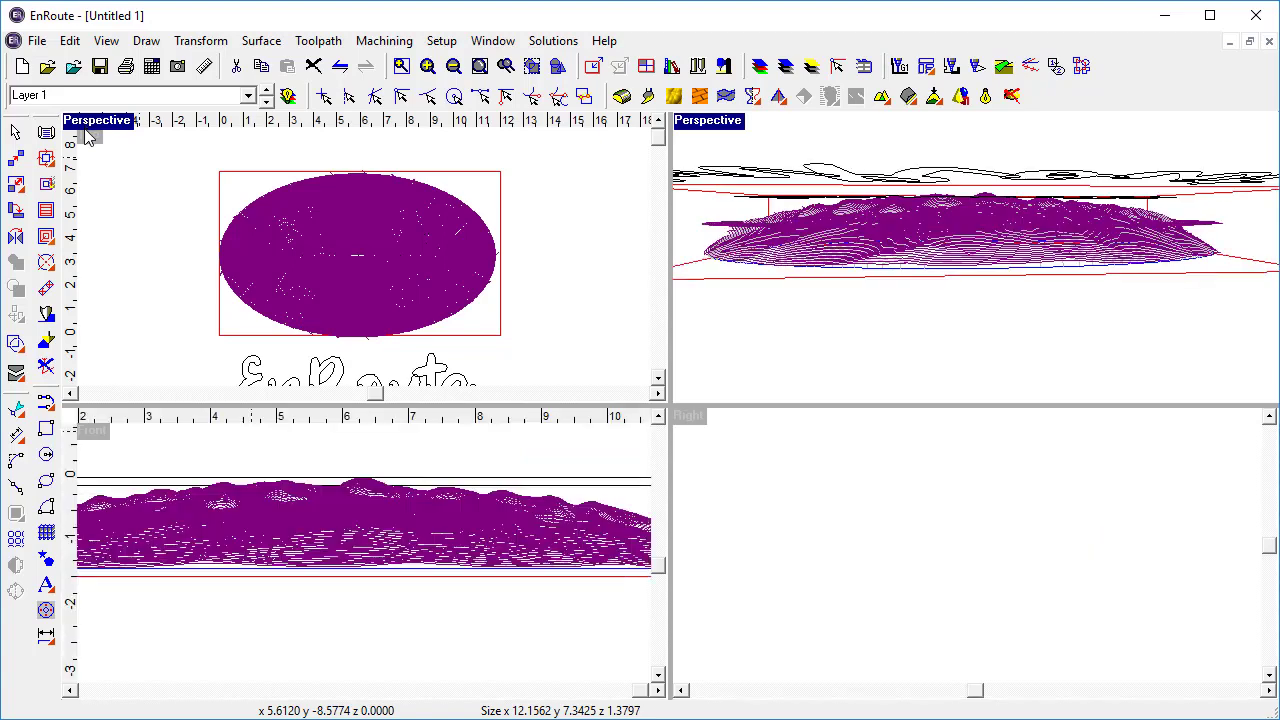
{"action": "double_click", "coordinate": [92, 137]}
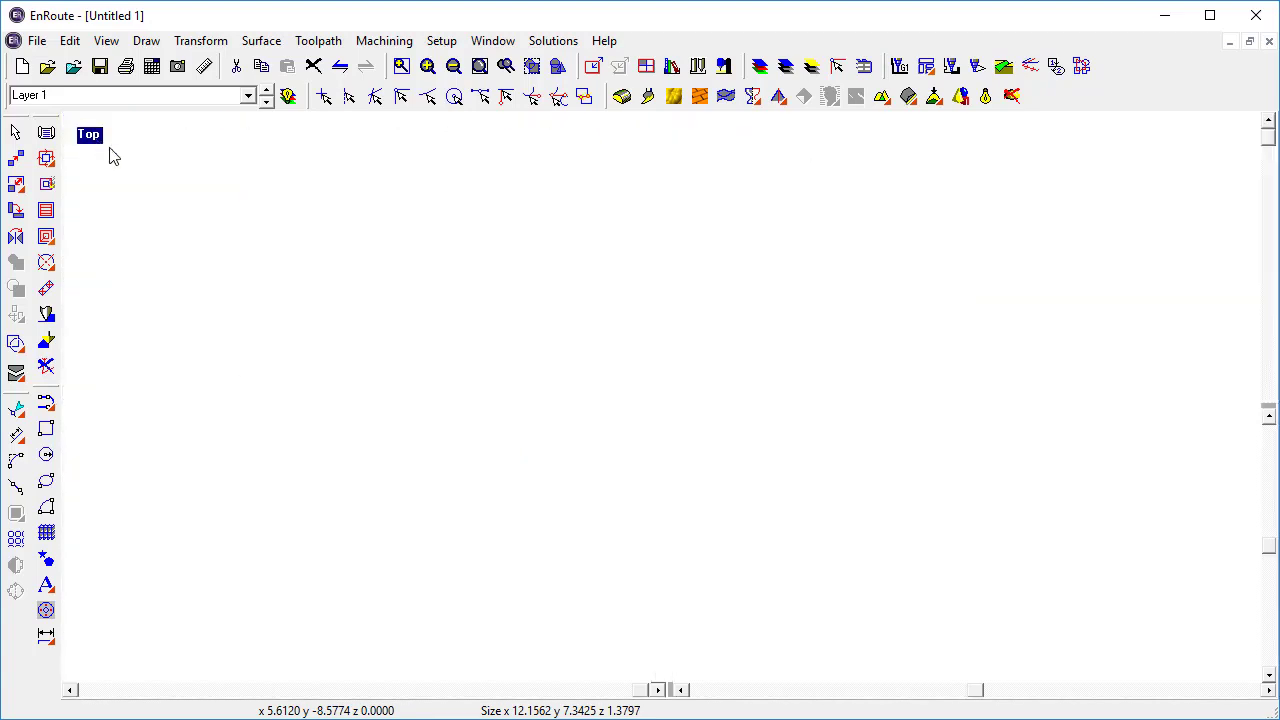
{"action": "scroll", "coordinate": [551, 517], "scroll_direction": "up", "scroll_amount": 2}
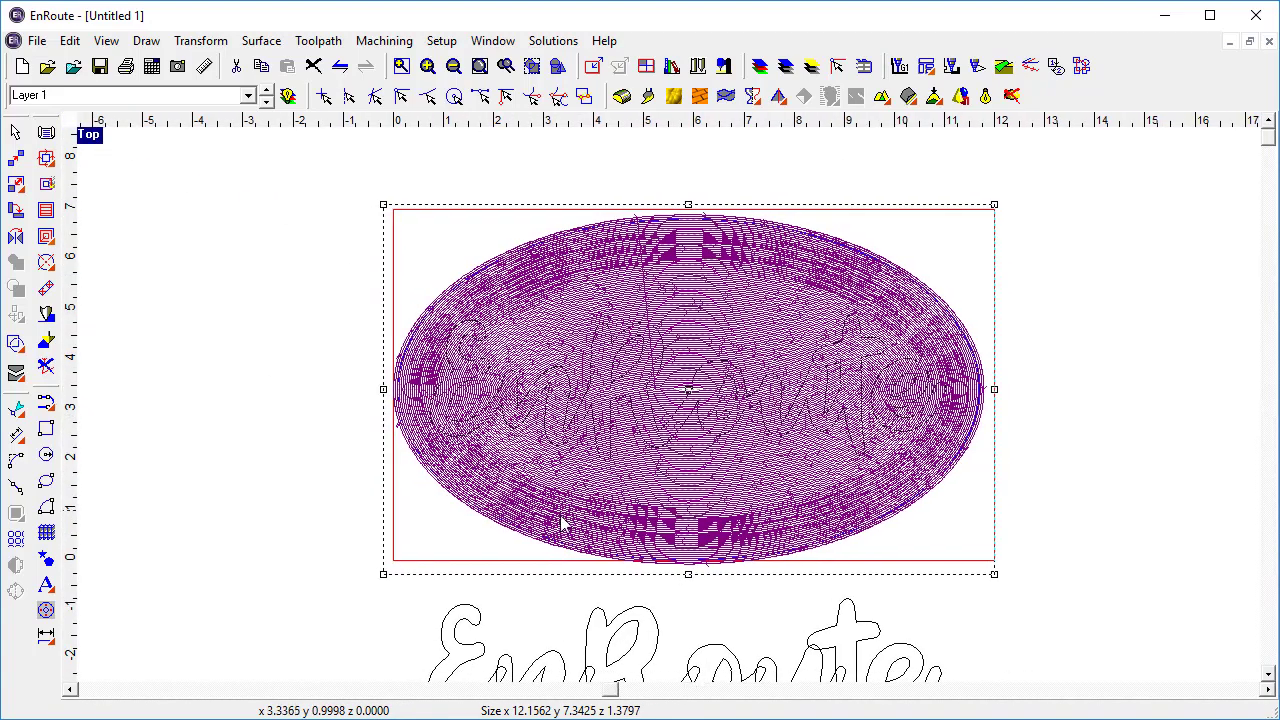